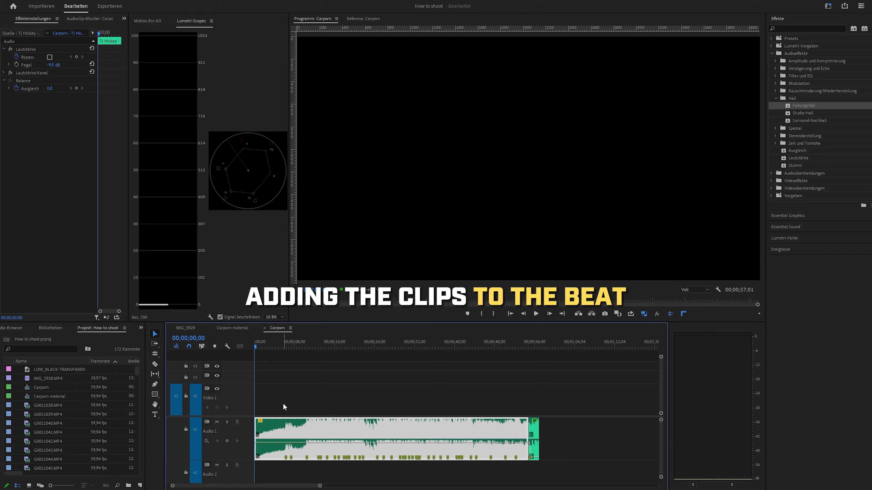
- Save the project and scrub through the Carporn material sequence to look for a clip that slowly introduces the scene
left_click(300, 397)
key("ctrl+s")
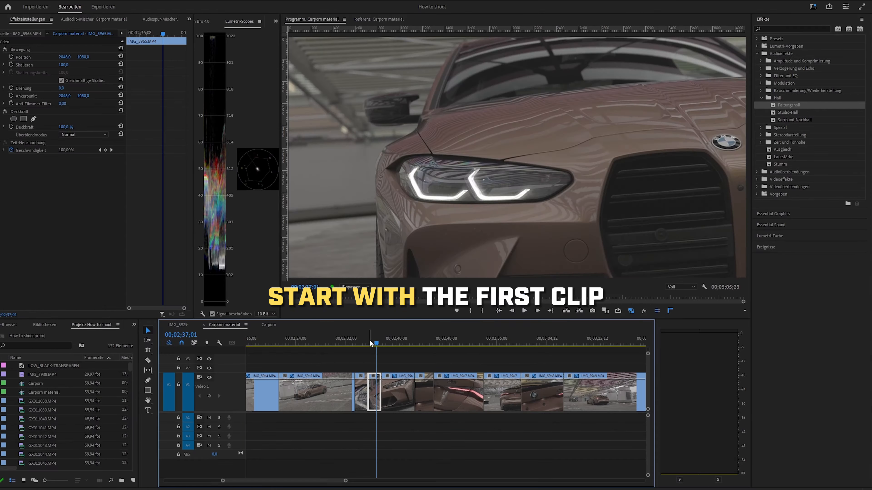
left_click_drag(371, 344, 440, 349)
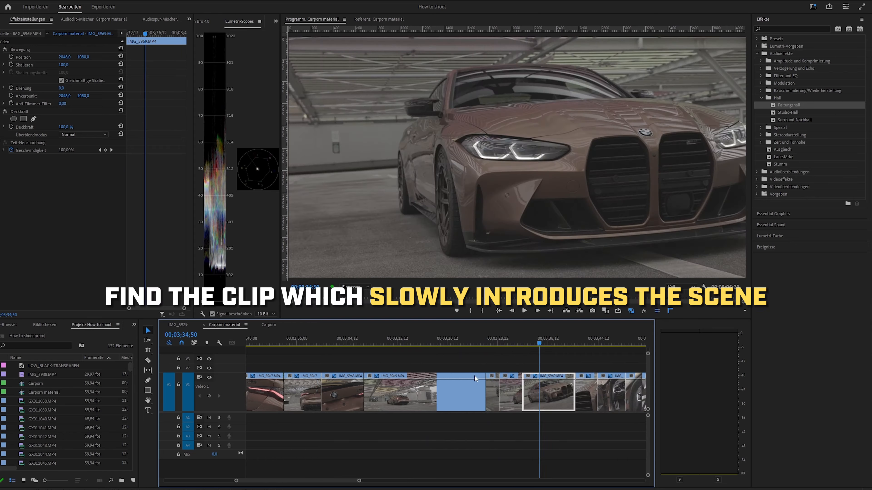
key("Home")
left_click_drag(259, 346, 274, 399)
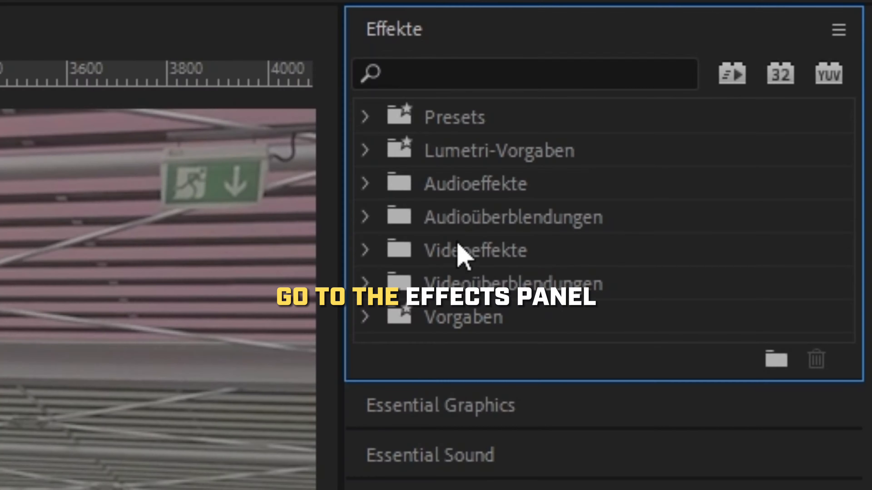
- Apply the Verkrümmungsstabilisierung video effect to clip IMG_5951.MP4 on Video 1 and expand its advanced settings
left_click(408, 265)
left_click(369, 253)
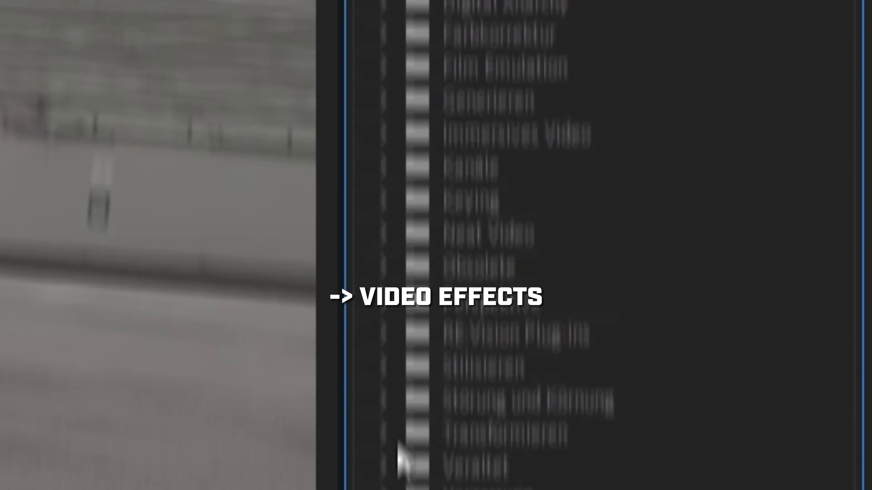
left_click(538, 293)
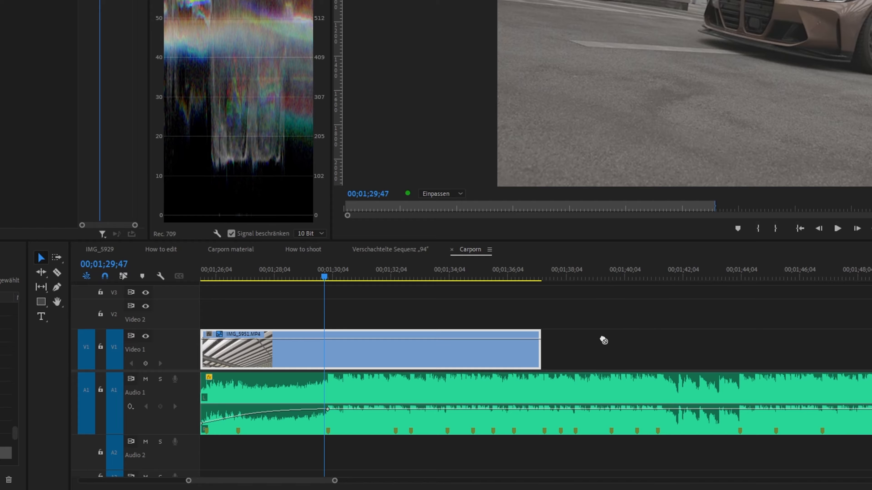
left_click_drag(603, 341, 453, 362)
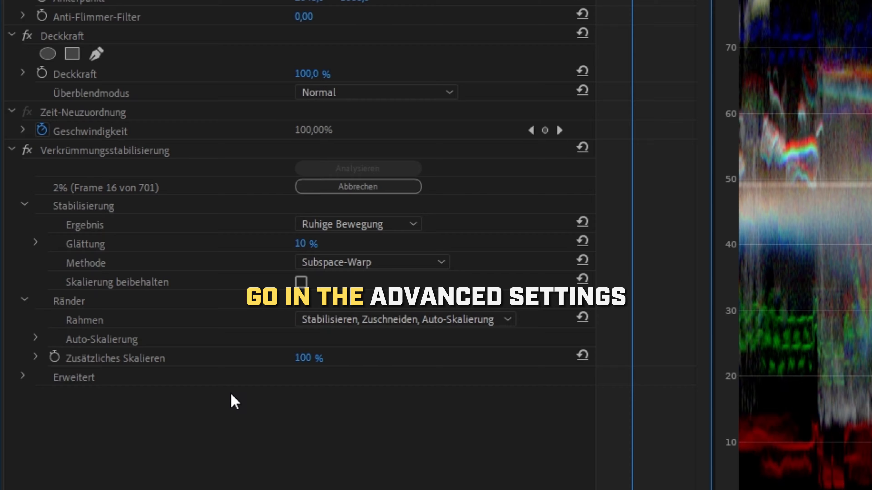
left_click(22, 377)
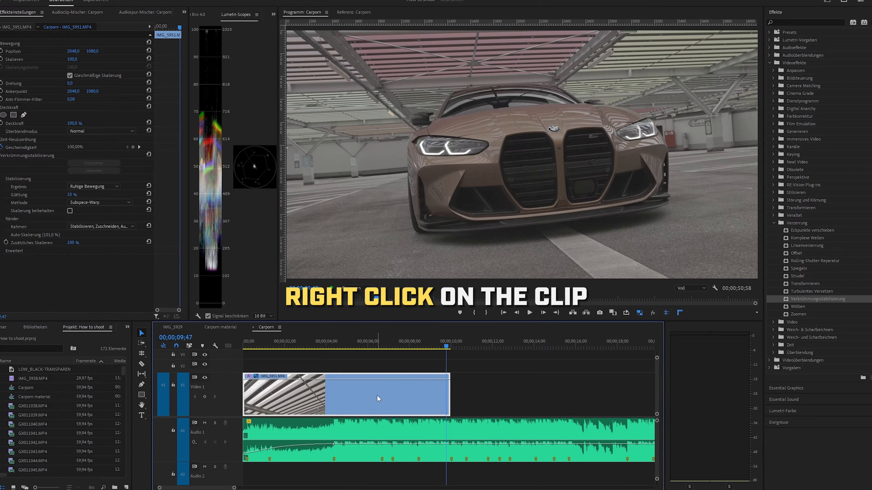
- Nest the stabilized clip IMG_5951.MP4, keeping the suggested name Verschachtelte Sequenz „48“
right_click(377, 394)
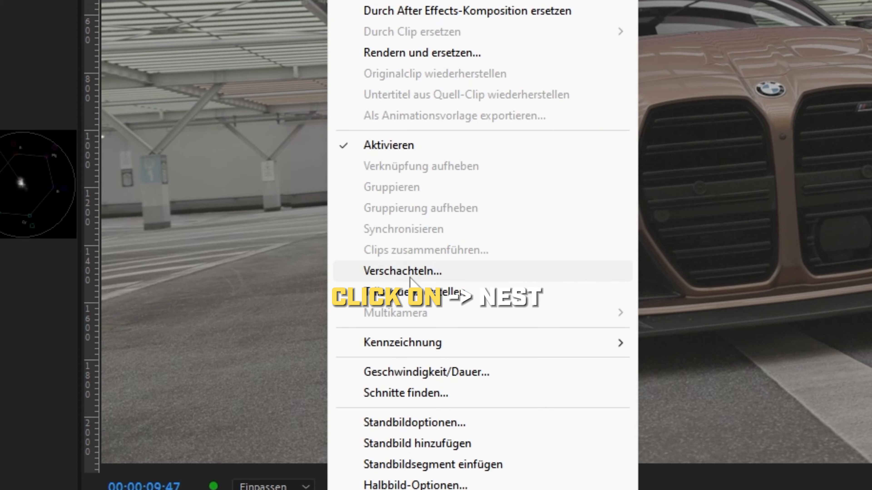
left_click(402, 270)
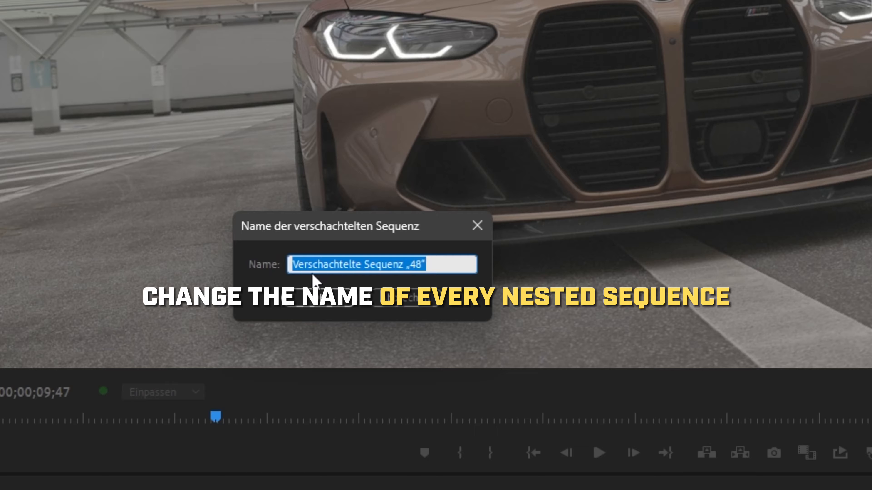
left_click(318, 297)
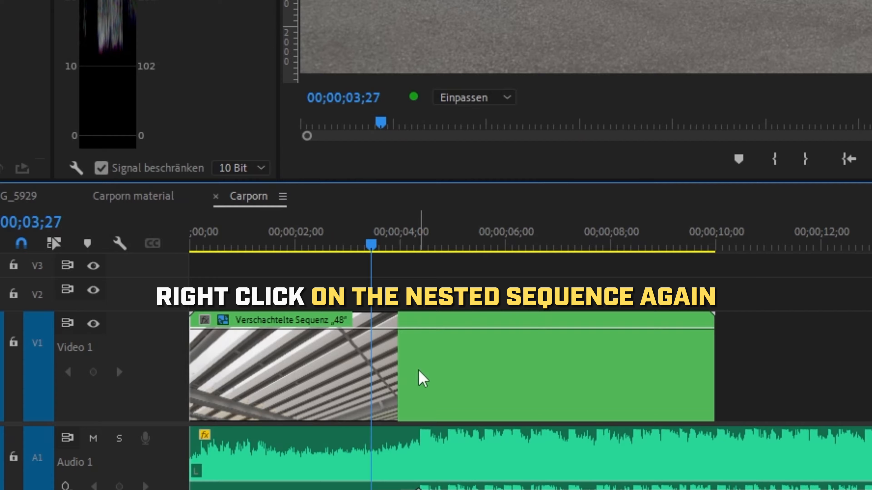
- Show the time-remapping speed keyframes on the nested sequence Verschachtelte Sequenz „48“
right_click(420, 377)
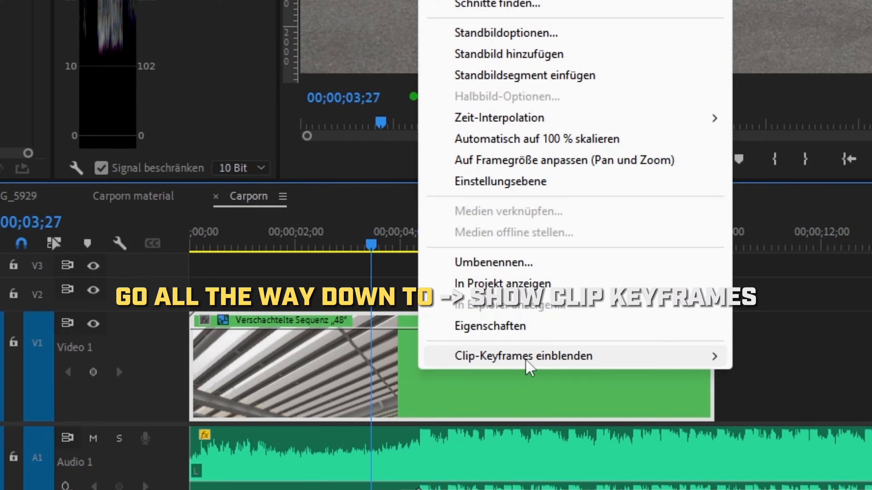
mouse_move(526, 359)
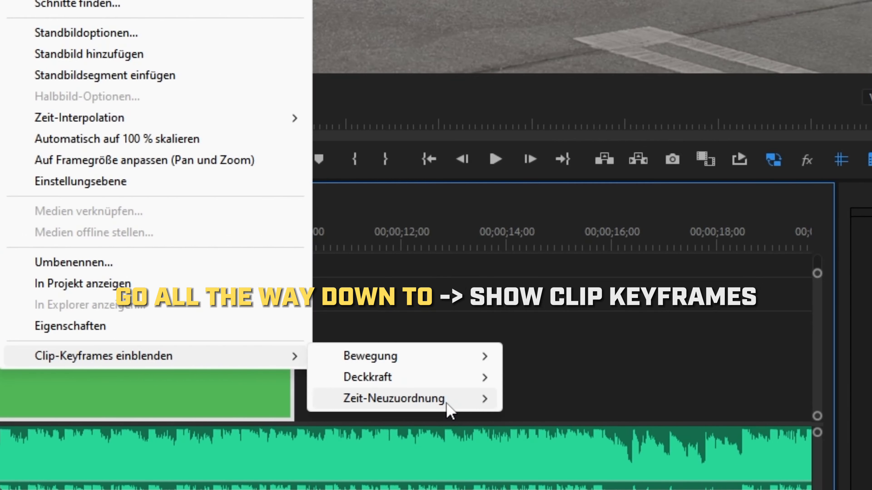
mouse_move(866, 404)
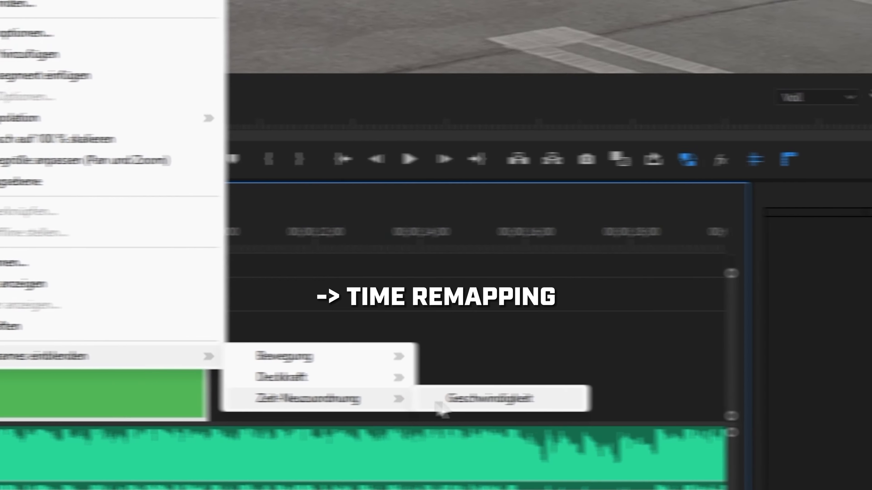
left_click(443, 405)
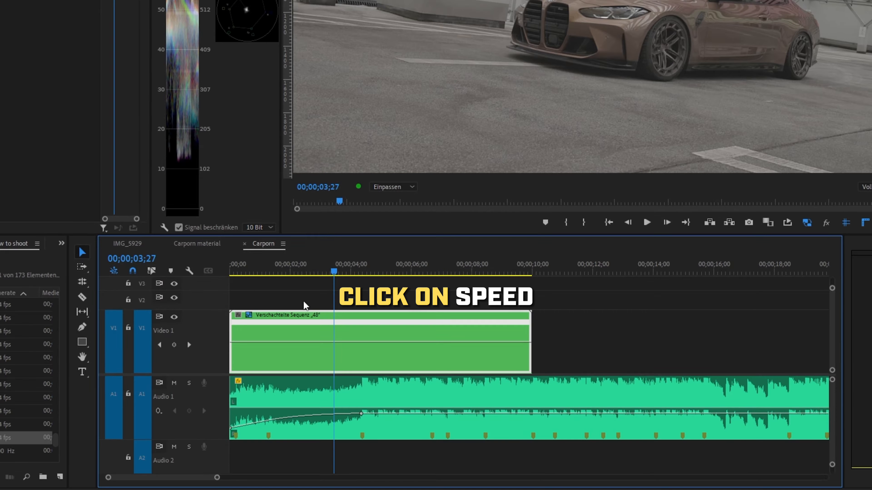
- Locate the speed-change point shortly before the music's first drop and split the speed keyframe at 00;01;29;12 into a ramp by extending its end
scroll(293, 304, "up", 1)
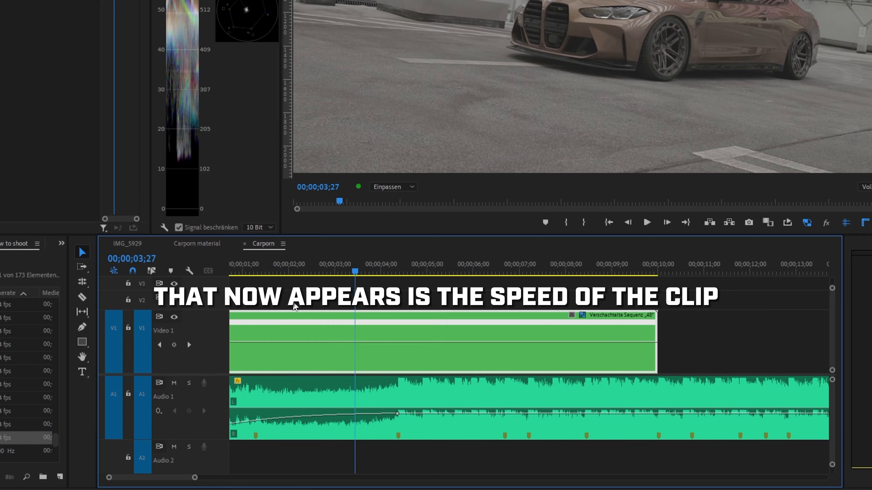
scroll(294, 304, "up", 1)
left_click(375, 295)
left_click_drag(385, 268, 410, 272)
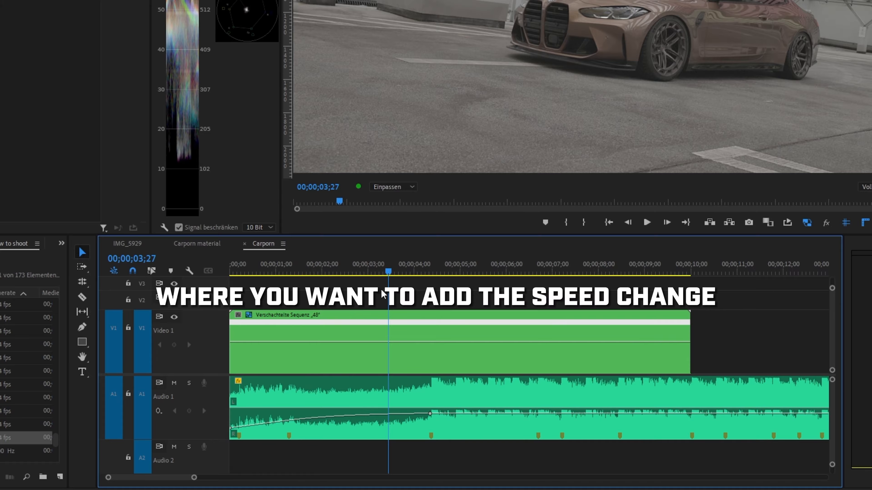
left_click_drag(386, 269, 383, 270)
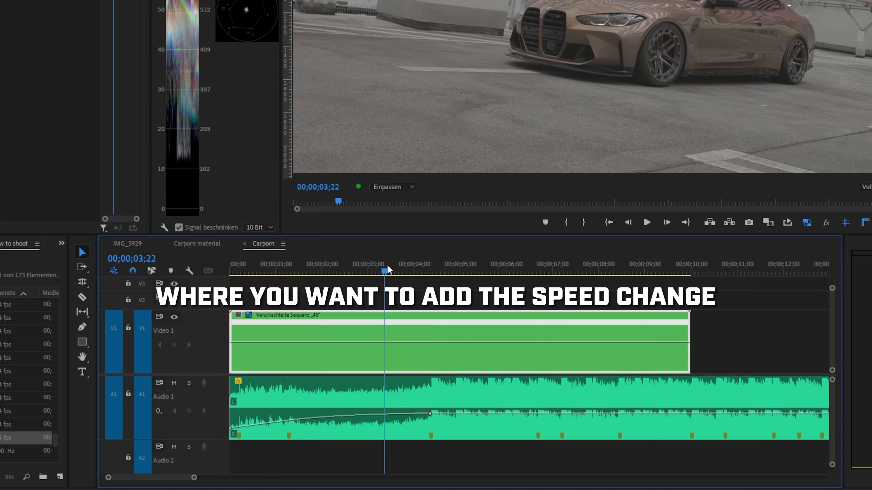
left_click_drag(385, 270, 409, 272)
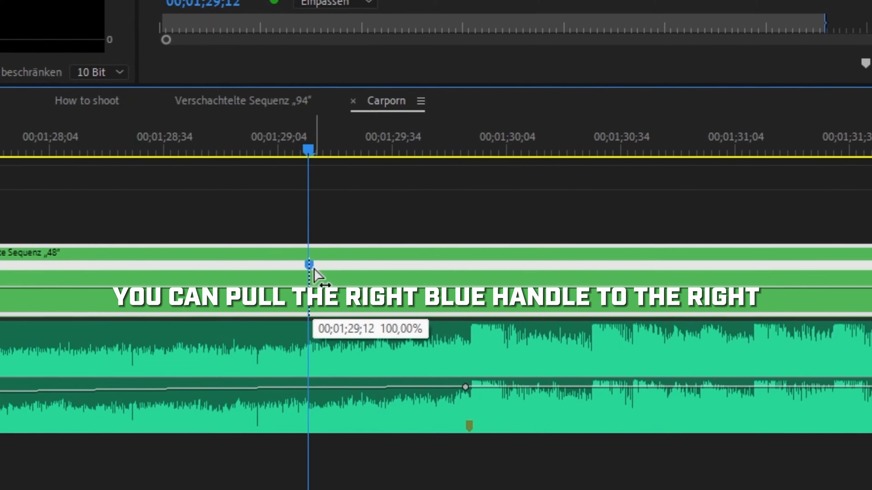
left_click_drag(315, 269, 639, 273)
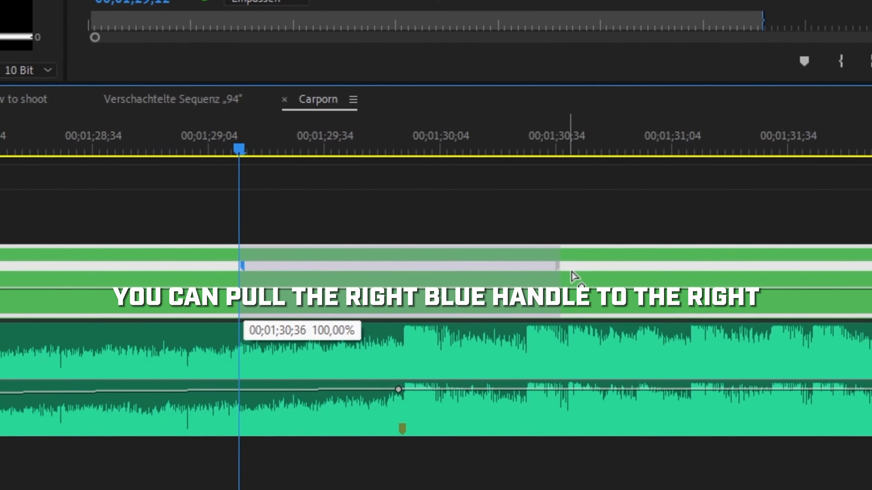
left_click_drag(572, 273, 614, 272)
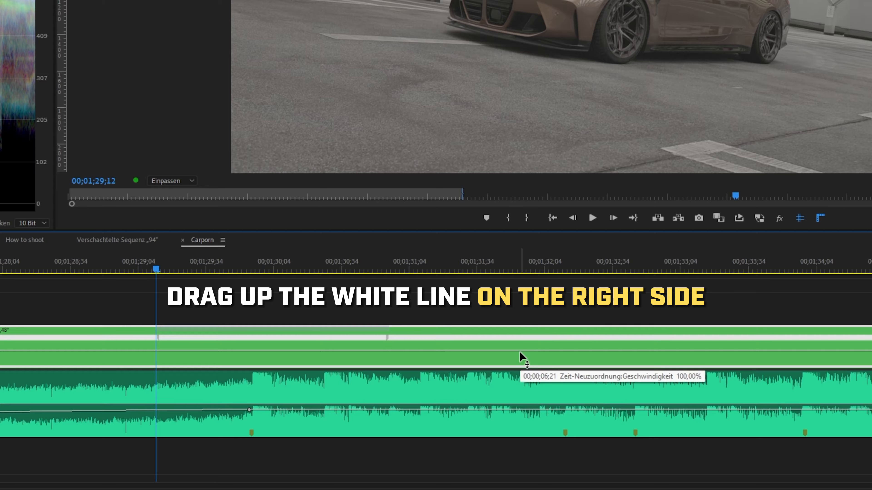
- Raise the nested sequence's speed after the ramp and align the ramp's end with the beat marker near 00;01;29;55
left_click_drag(520, 352, 520, 341)
left_click_drag(229, 272, 254, 271)
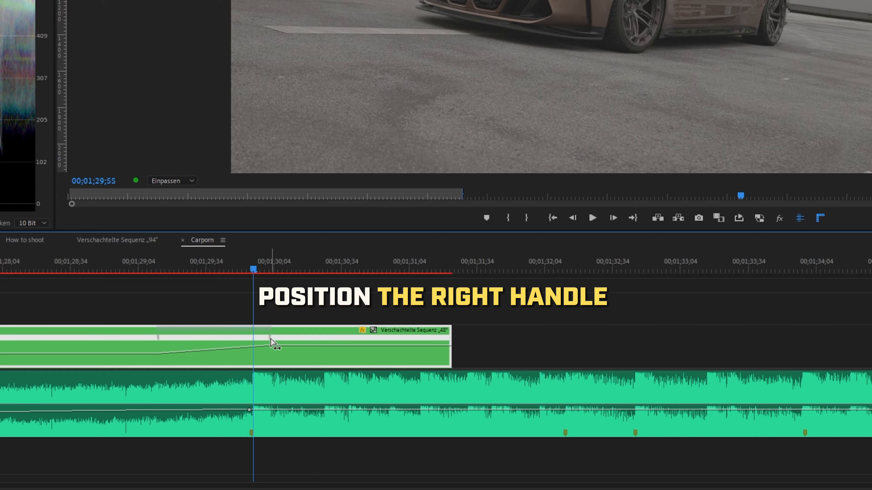
left_click_drag(270, 339, 251, 344)
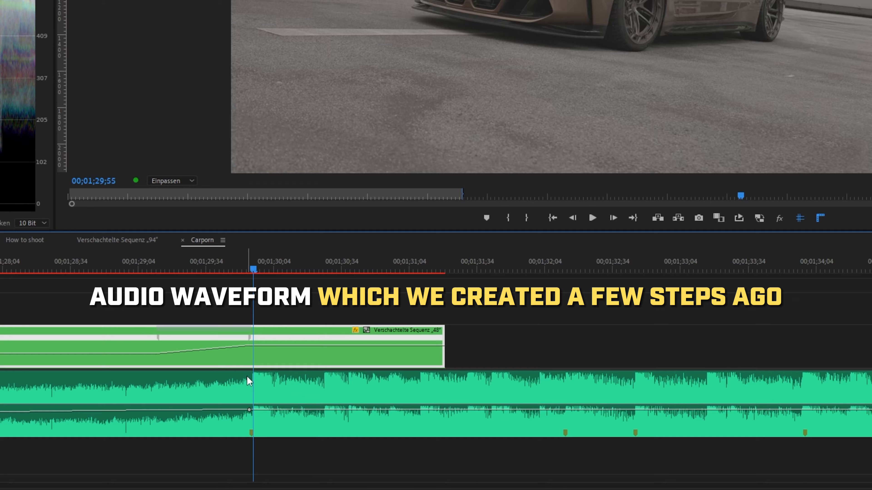
- Add and split a second speed keyframe at 00;01;29;55, and ease the first ramp into a smooth curve
left_click(254, 346, "ctrl")
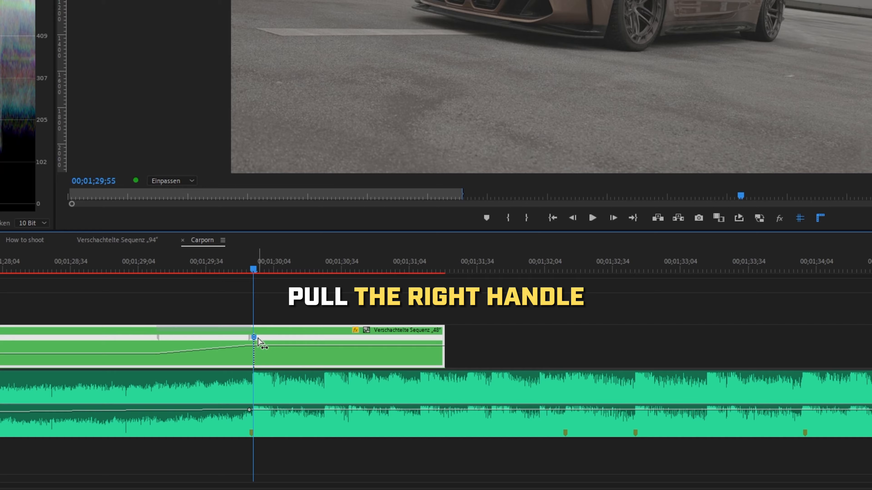
left_click_drag(258, 342, 309, 353)
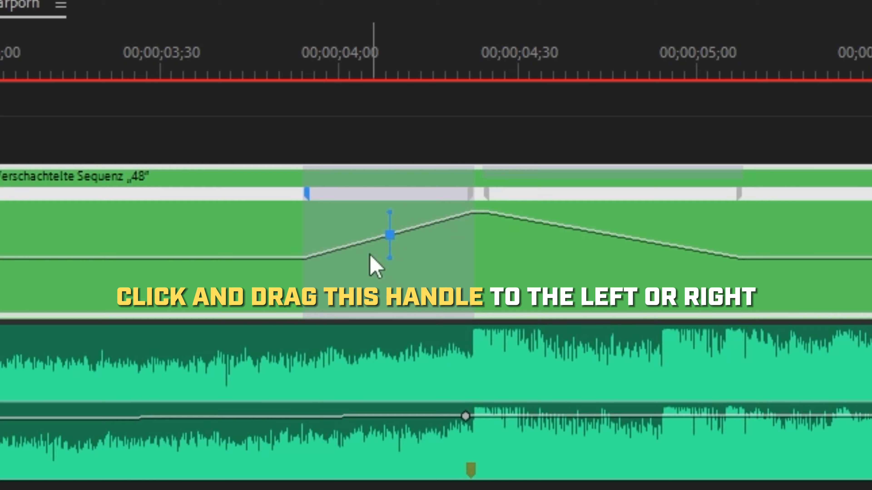
left_click_drag(389, 210, 412, 210)
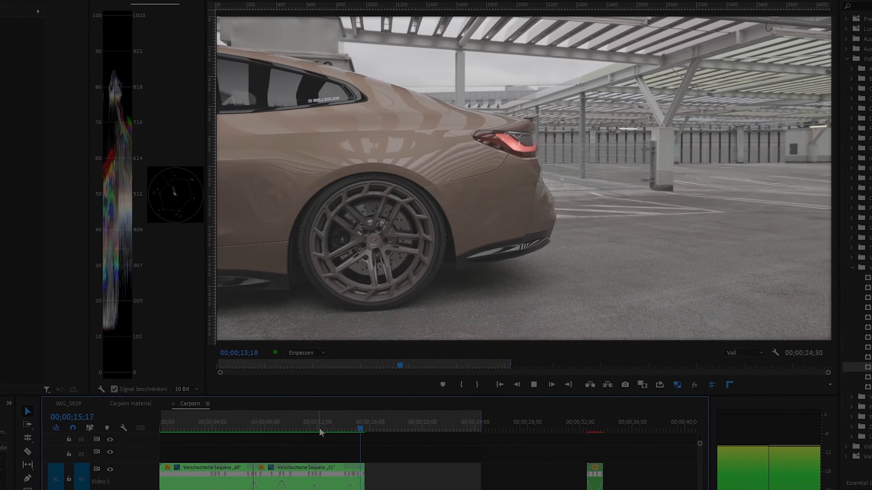
- Play back the speed-ramped nested sequences to check how the ramps fit the music
left_click(307, 420)
left_click_drag(353, 342, 344, 342)
key("space")
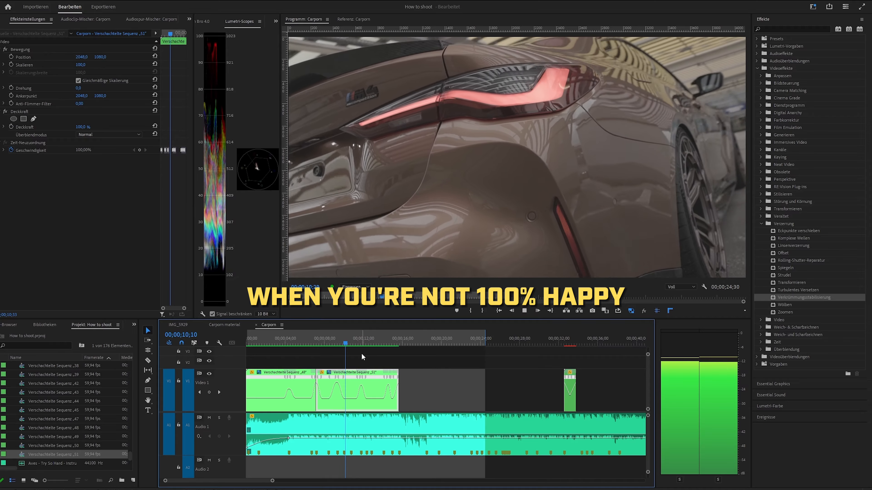
scroll(362, 355, "up", 3)
key("space")
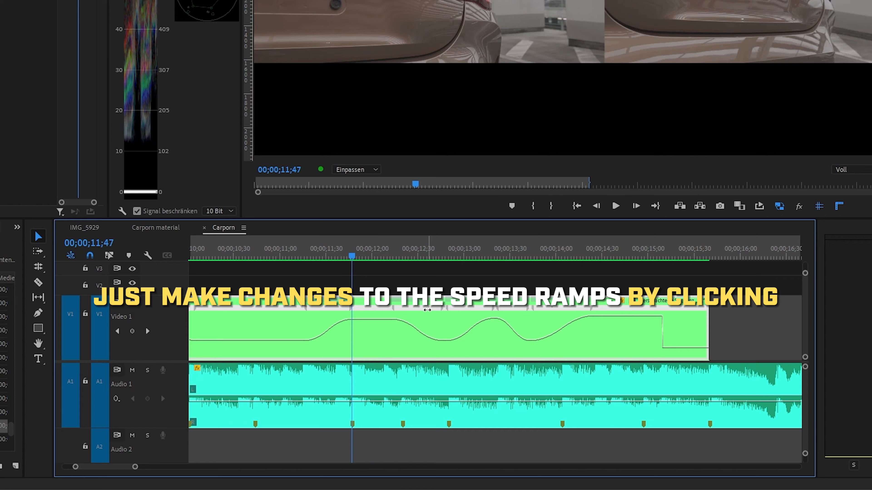
- Move the speed-ramp keyframes of Verschachtelte Sequenz „51“ to match the beat markers and render the preview
left_click_drag(428, 308, 403, 257)
left_click_drag(405, 318, 452, 318)
left_click_drag(403, 256, 563, 263)
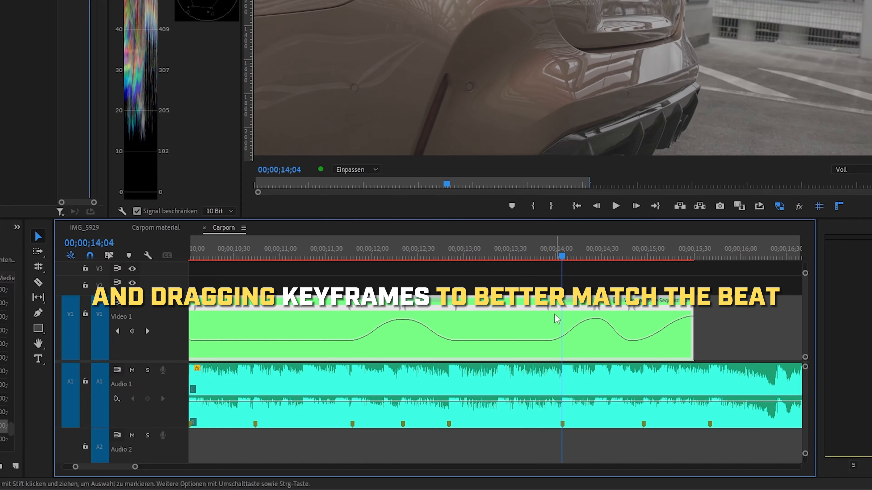
left_click_drag(552, 310, 629, 312)
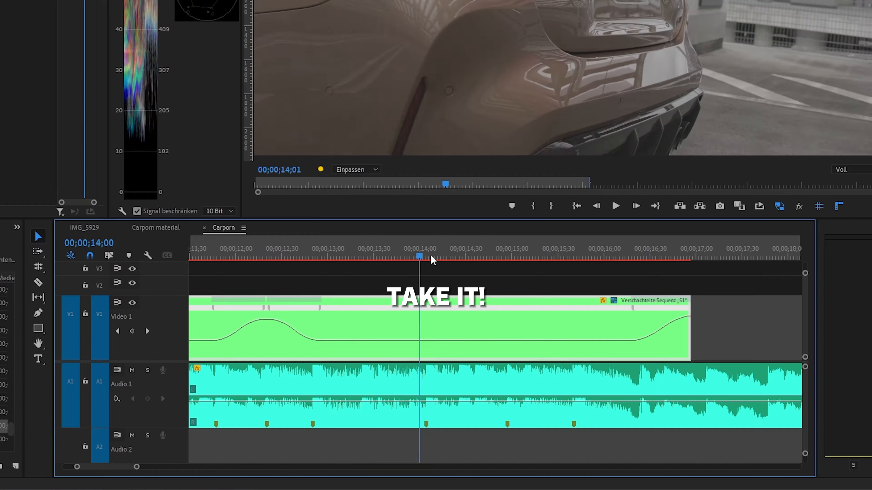
key("Return")
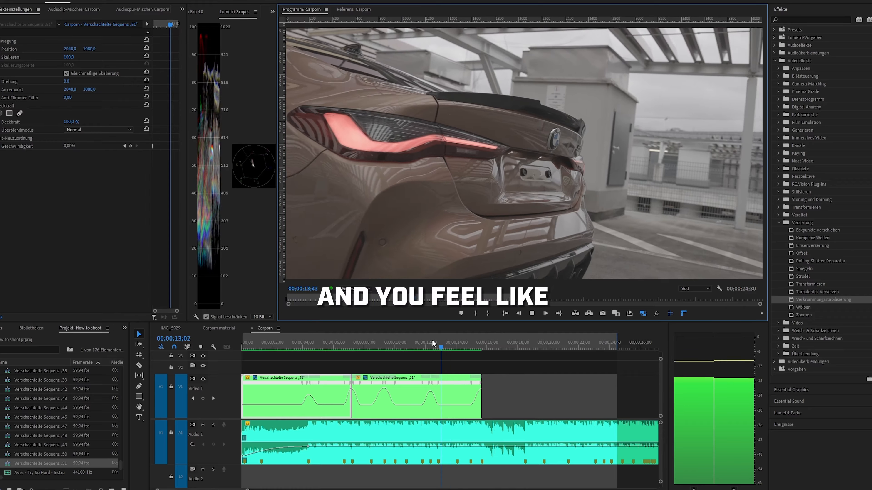
- Review the adjusted ramps and the end of Verschachtelte Sequenz „51“ to check the camera's direction of movement
left_click(418, 342)
scroll(431, 361, "up", 4)
key("space")
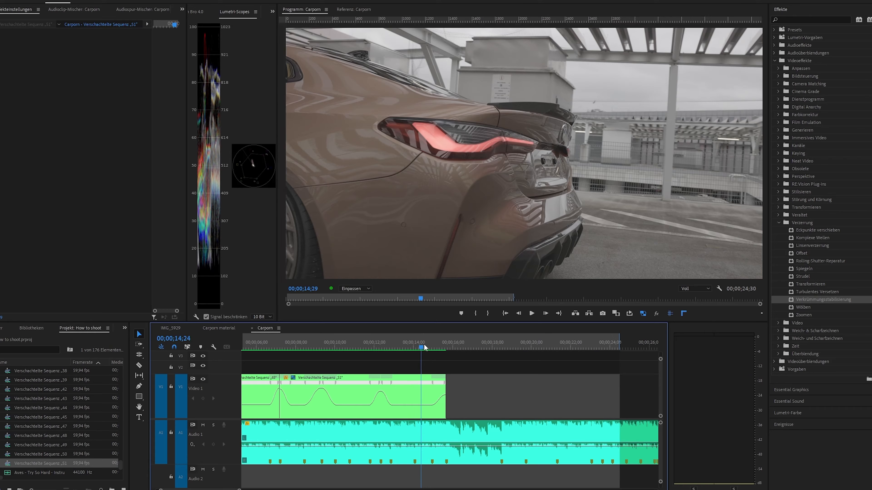
left_click_drag(424, 348, 442, 349)
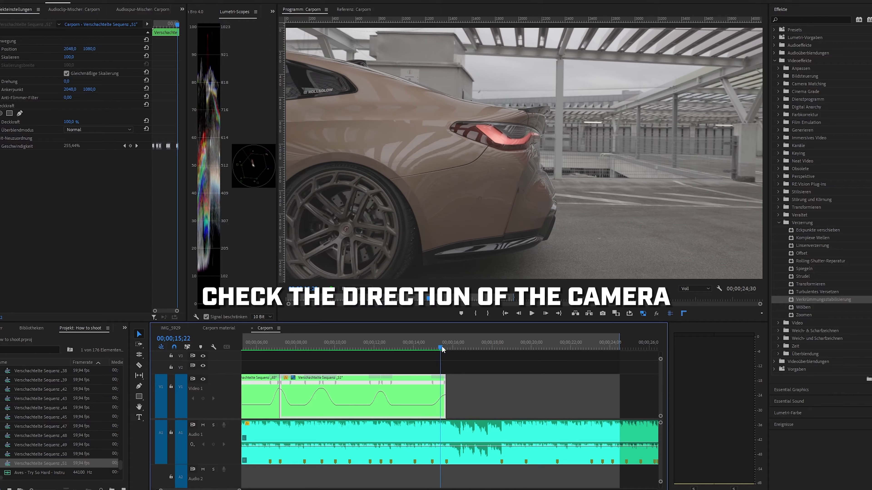
- Scrub through the Carporn material sequence for a next clip that continues the same camera movement
left_click(222, 330)
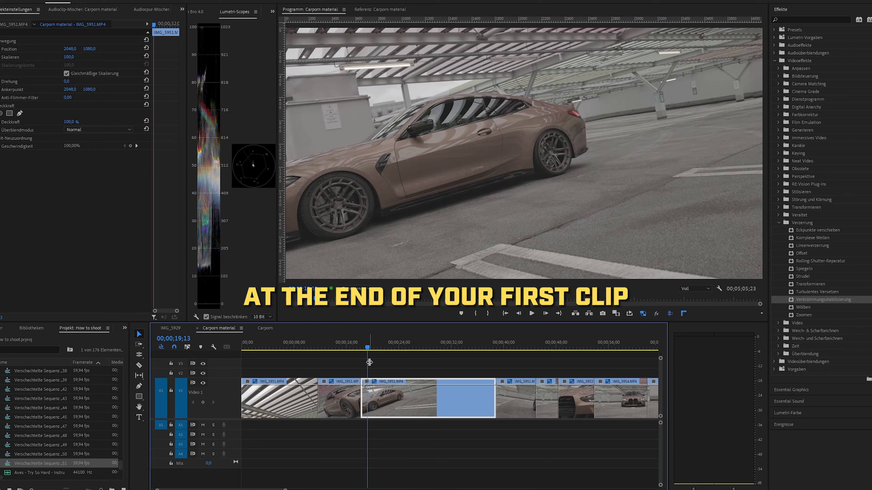
left_click_drag(328, 349, 343, 350)
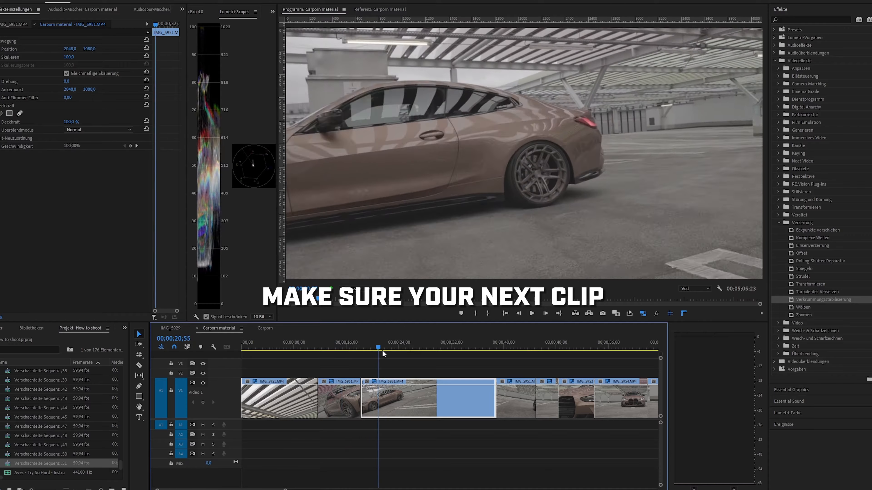
left_click_drag(500, 351, 584, 355)
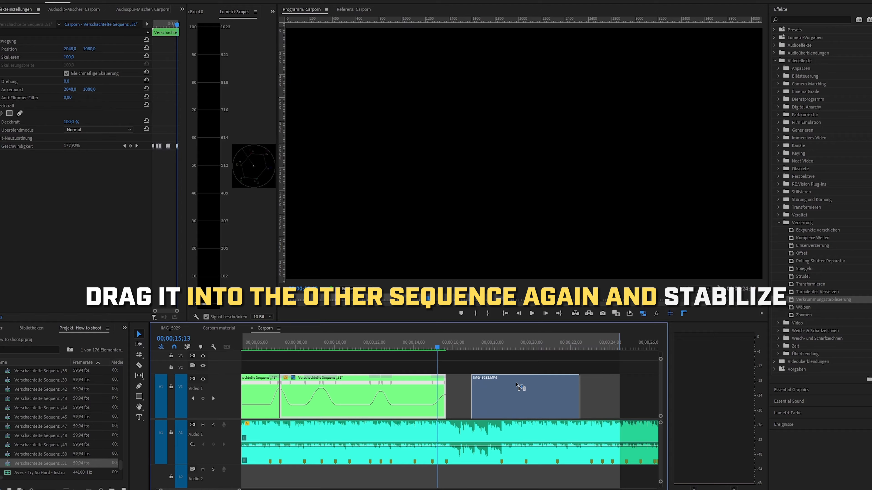
- Place the IMG_5953.MP4 clip on Video 1 of the Carporn sequence, directly after Verschachtelte Sequenz „51“
left_click_drag(517, 384, 491, 391)
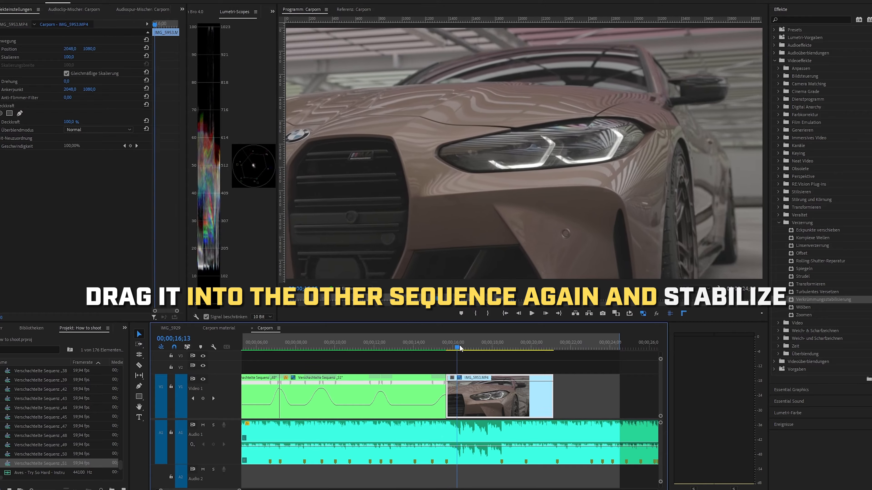
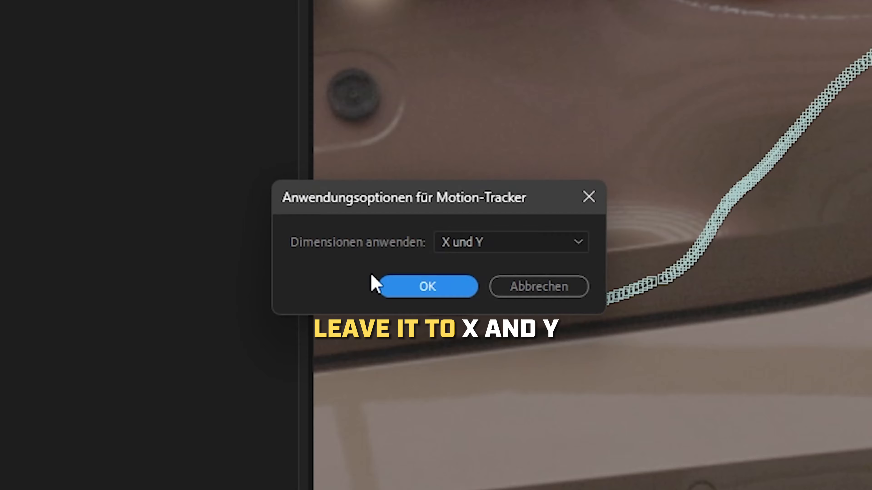
- Switch to After Effects, apply the motion track in X and Y, and keyframe position and a 105% scale at the clip's start
left_click(381, 285)
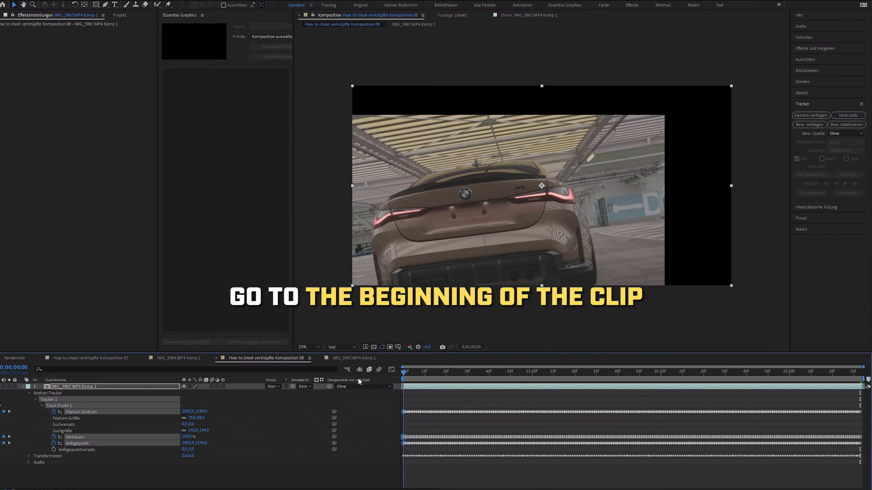
left_click(31, 457)
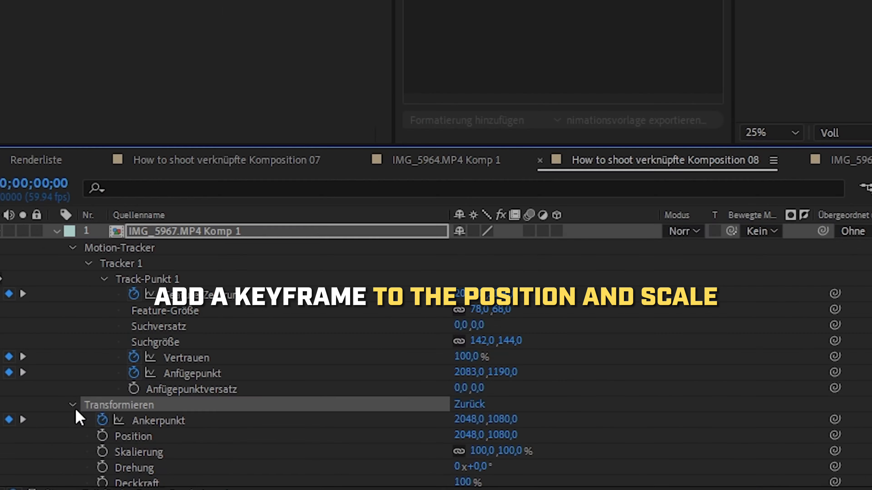
scroll(52, 466, "down", 1)
left_click(102, 431)
left_click(102, 416)
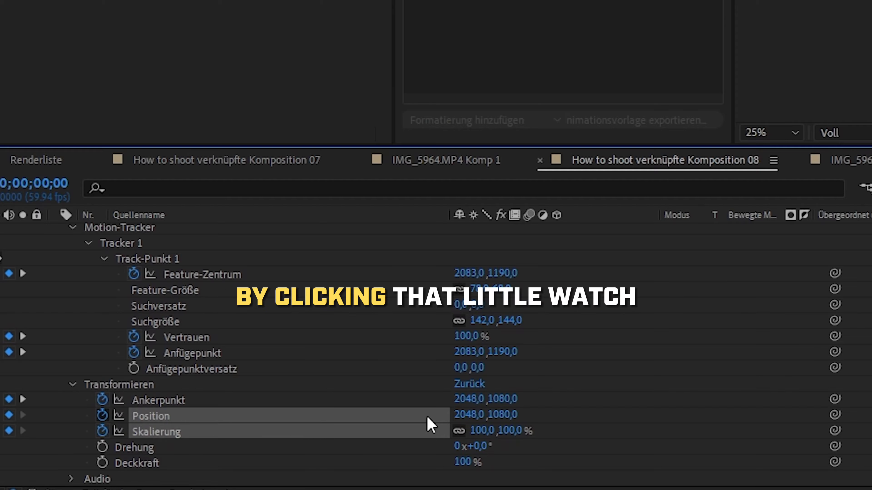
left_click(487, 430)
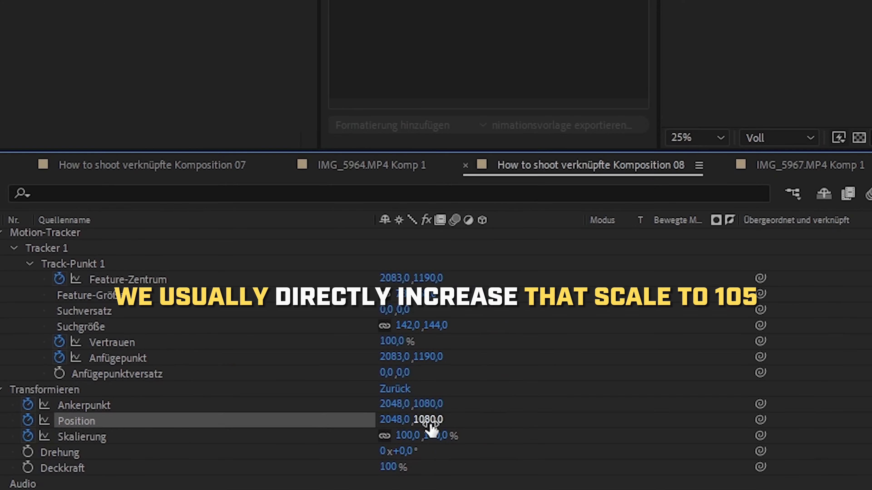
key("Return")
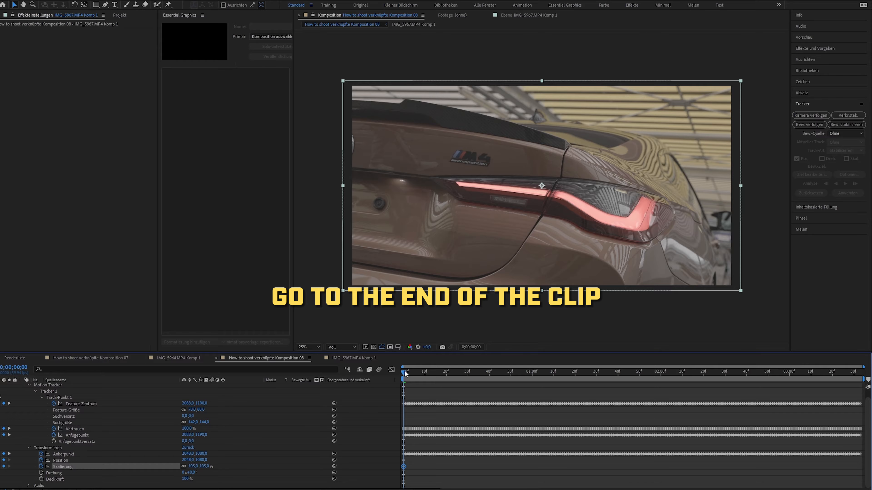
- At the clip's end, enter 110% for the scale and shift the position to 2798, 755 to cover the black areas
left_click(412, 436)
type("110")
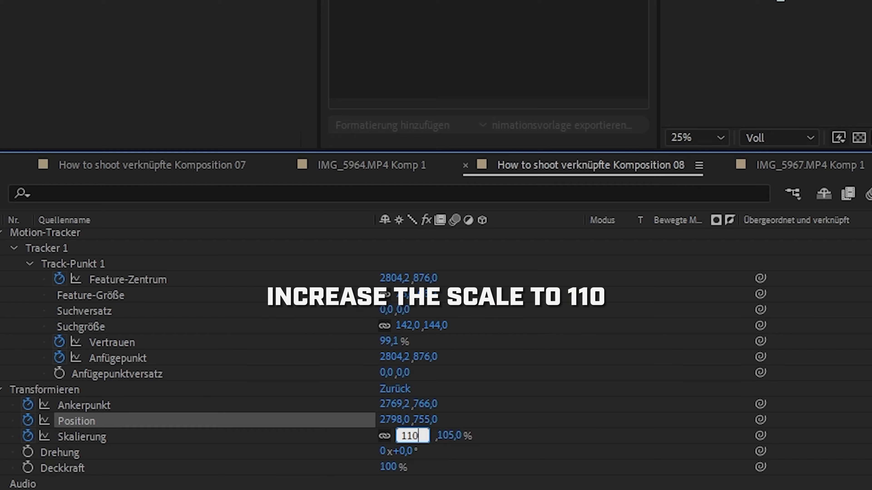
key("Return")
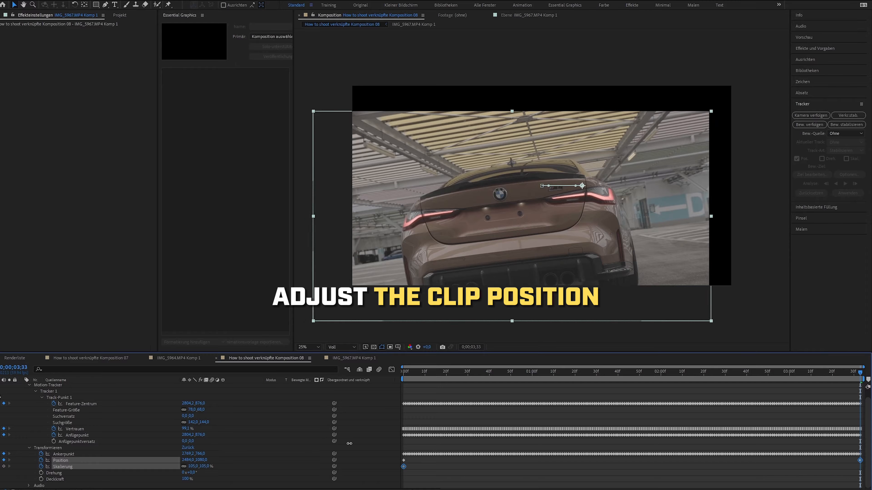
left_click_drag(202, 461, 82, 462)
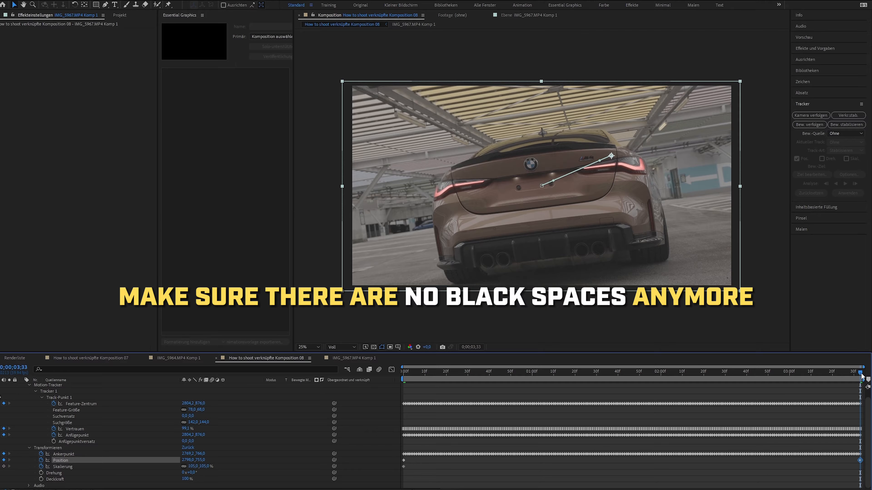
left_click_drag(840, 375, 863, 380)
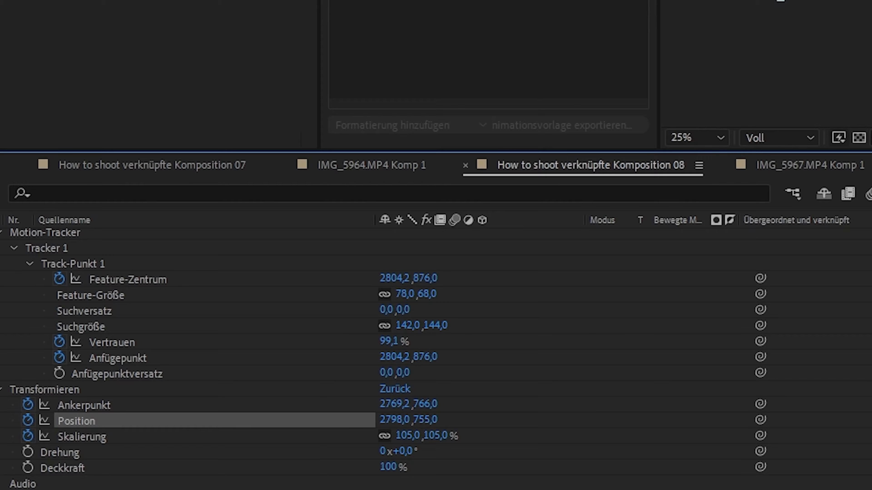
- Set the end scale to 110% and readjust the position until the image fills the frame, checking it along the clip
left_click(399, 435)
type("110")
key("Return")
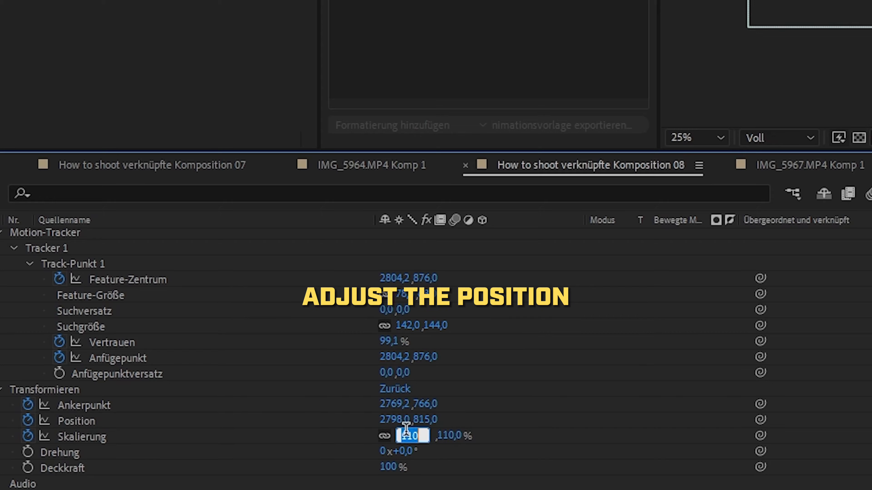
key("Return")
left_click_drag(432, 418, 440, 417)
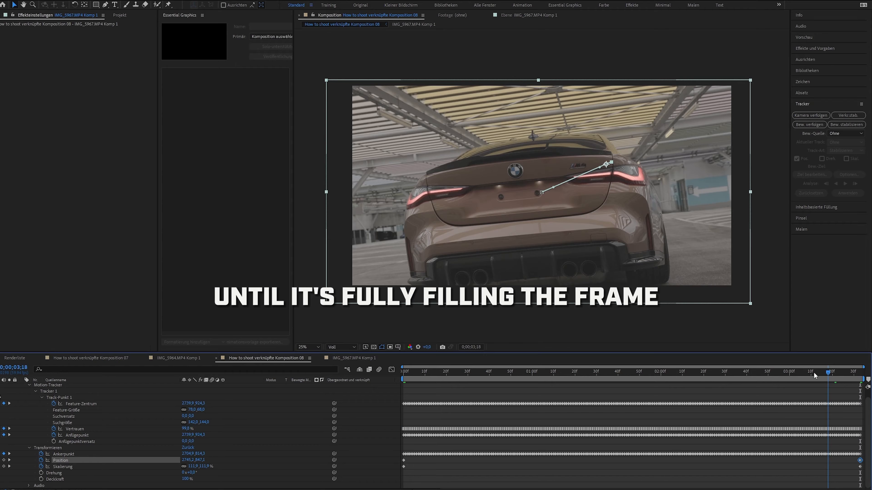
left_click_drag(813, 374, 643, 363)
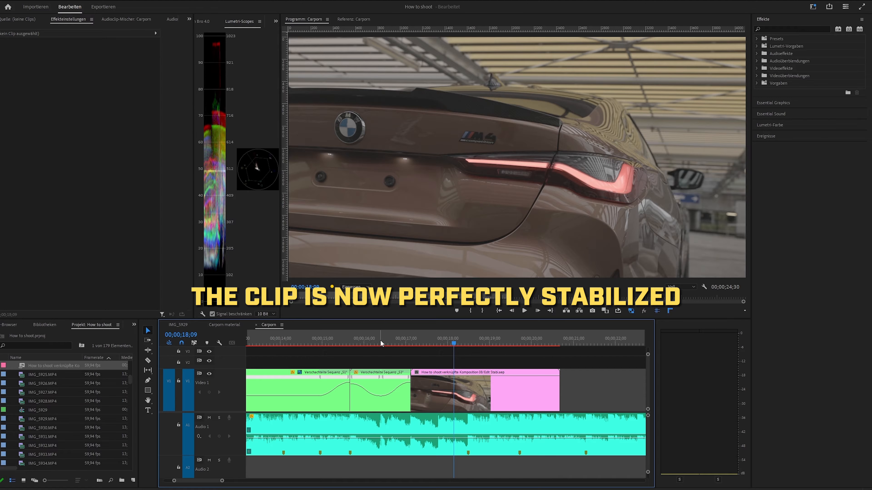
- Switch to Premiere Pro, show the Geschwindigkeit keyframes on the stabilized Komposition 08 clip and adjust its speed line for a ramp
left_click_drag(380, 340, 415, 341)
right_click(461, 392)
mouse_move(505, 380)
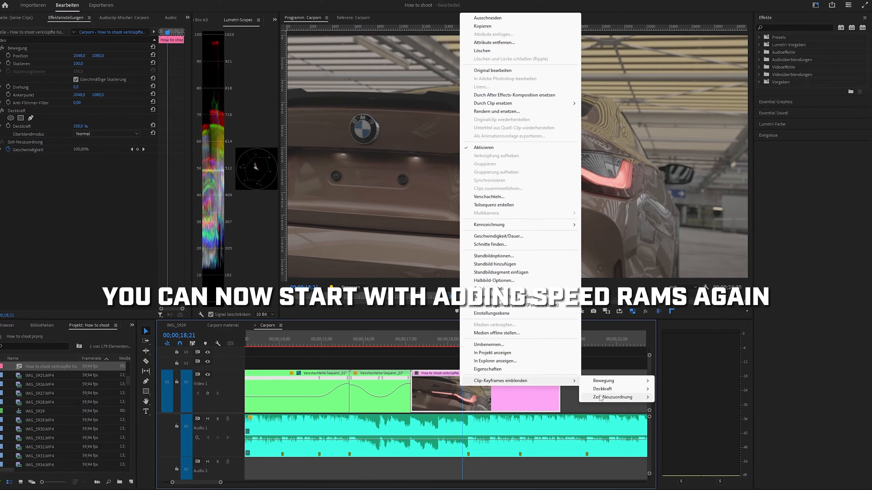
mouse_move(618, 397)
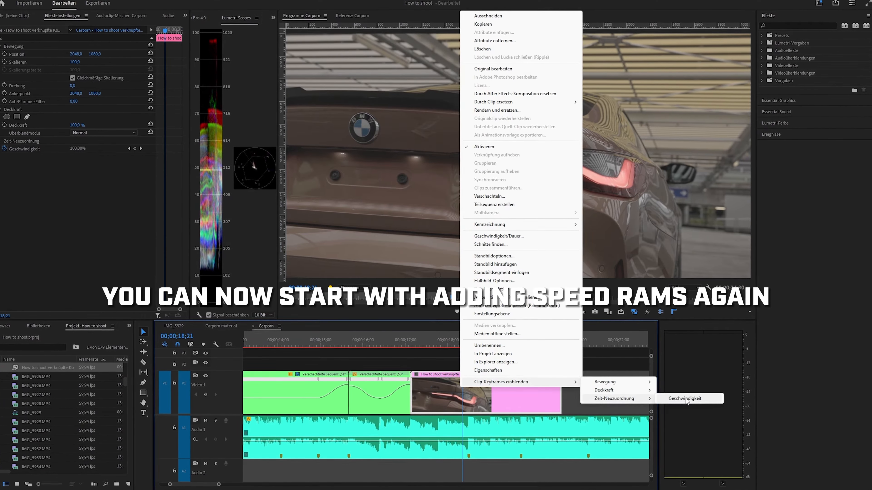
left_click(684, 399)
left_click_drag(397, 395, 398, 390)
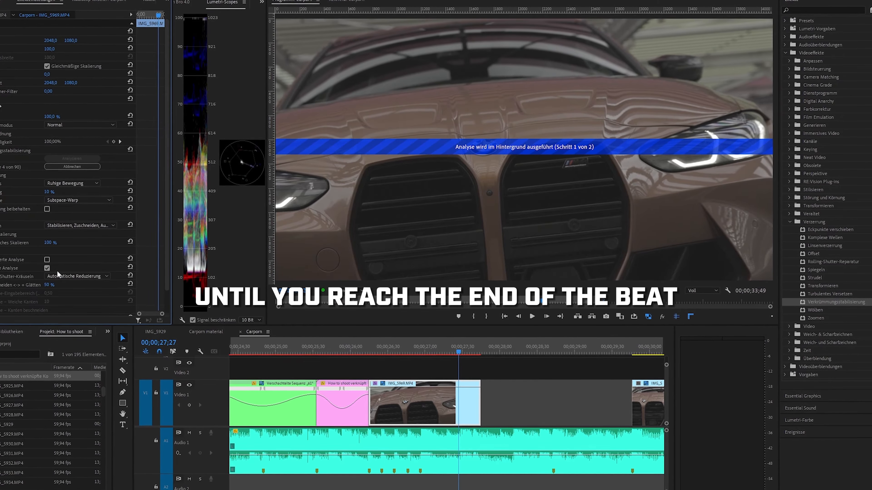
right_click(457, 406)
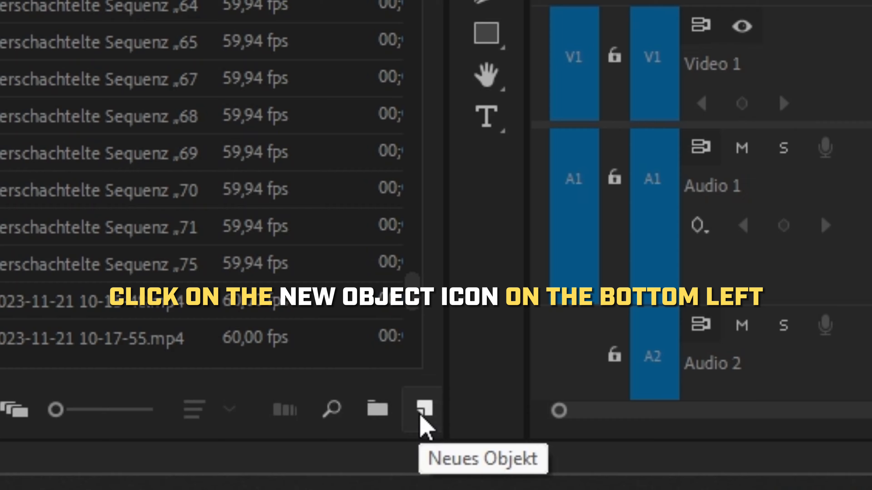
- Create a new adjustment layer (Einstellungsebene) with the default 3840 x 2160 size and 59,94 fps timebase
left_click(422, 414)
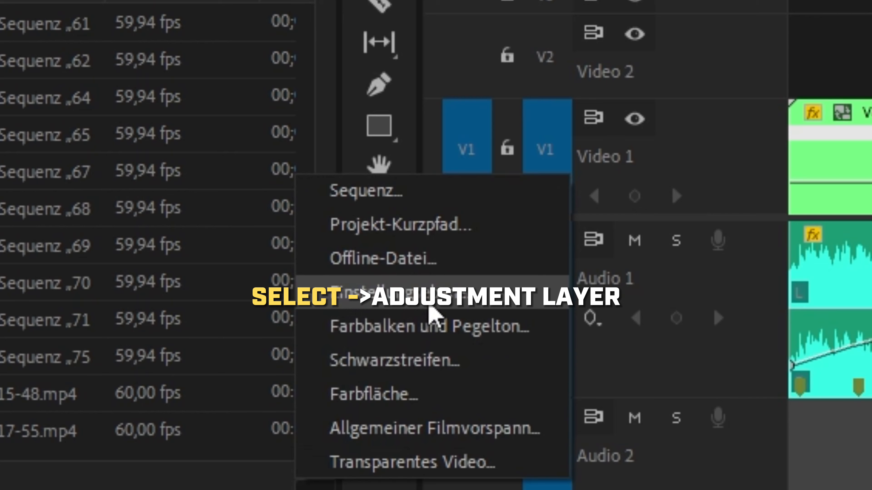
left_click(429, 307)
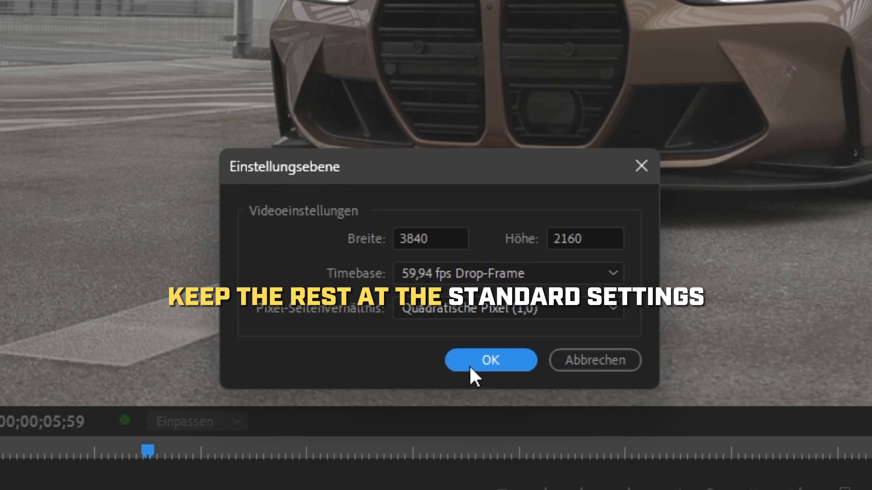
left_click(471, 369)
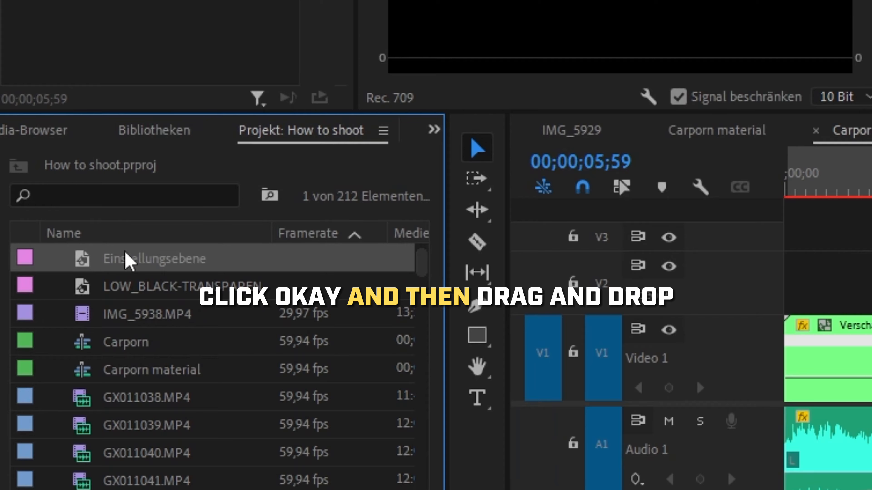
- Place the adjustment layer on V2 at the start of the Carporn sequence and extend it to the end of Verschachtelte Sequenz „48“
left_click_drag(127, 261, 794, 266)
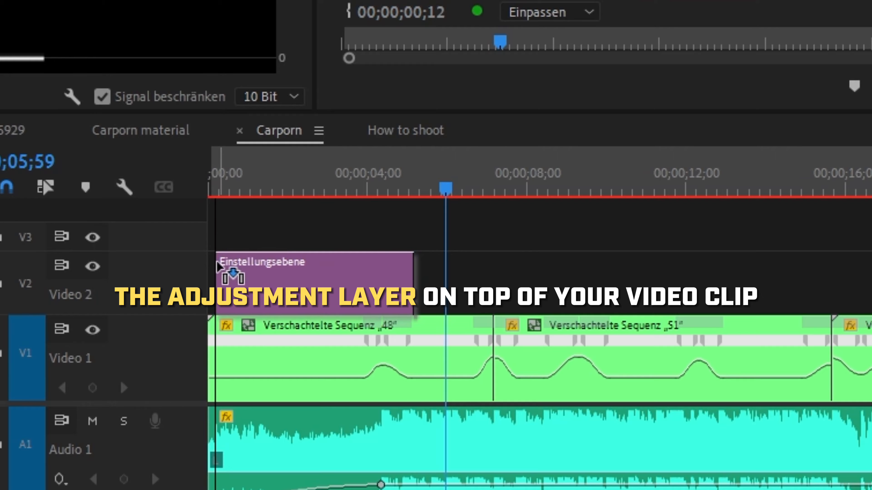
left_click_drag(217, 266, 227, 275)
left_click_drag(413, 280, 492, 282)
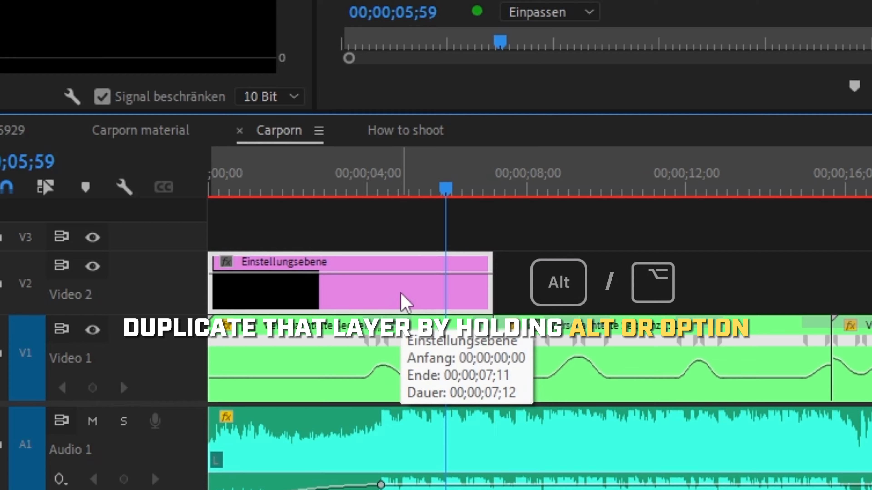
- Duplicate the adjustment layer onto V3 and rename the V2 layer as correction
mouse_move(403, 302)
left_mouse_down()
mouse_move(415, 284)
mouse_move(412, 242)
mouse_move(397, 306)
left_mouse_up()
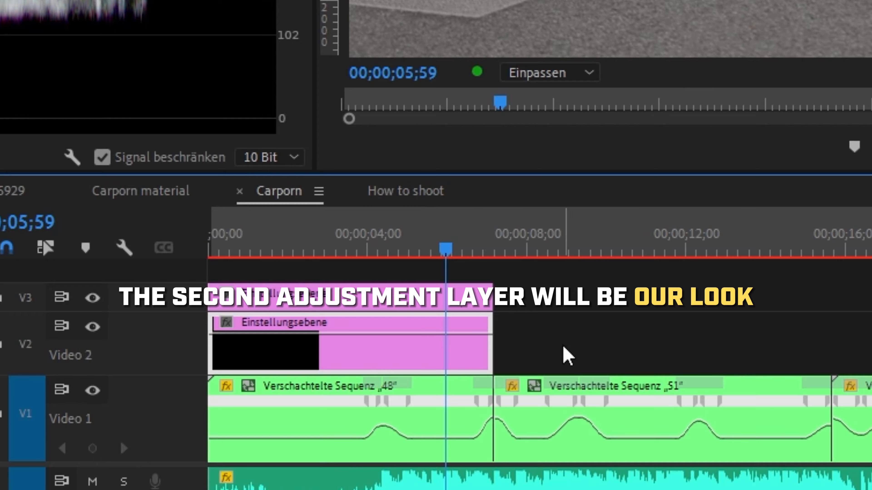
type("corre")
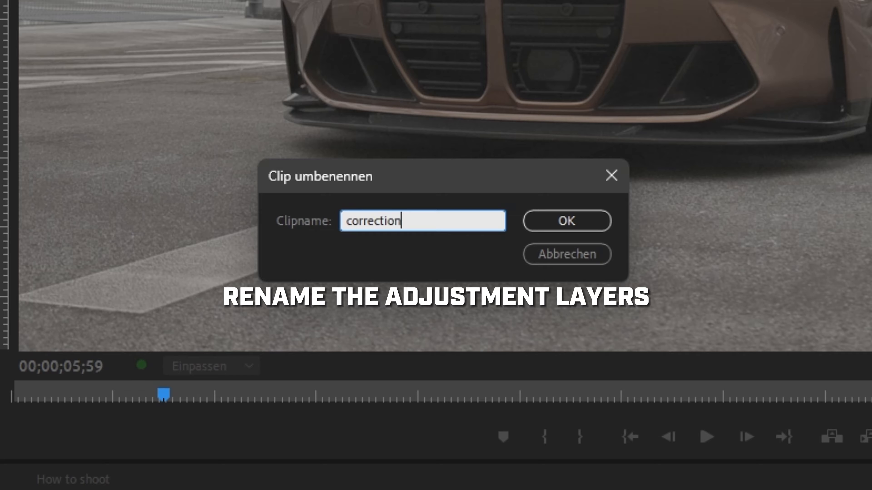
type("ction")
key("Return")
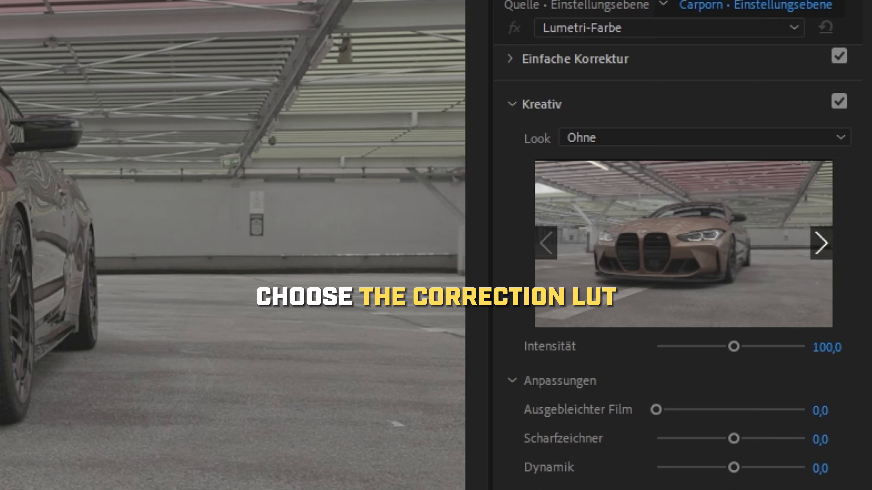
- Load the CinemaGamut_CanonLog3-to-BT709 correction LUT as the creative look of the correction layer
left_click(646, 139)
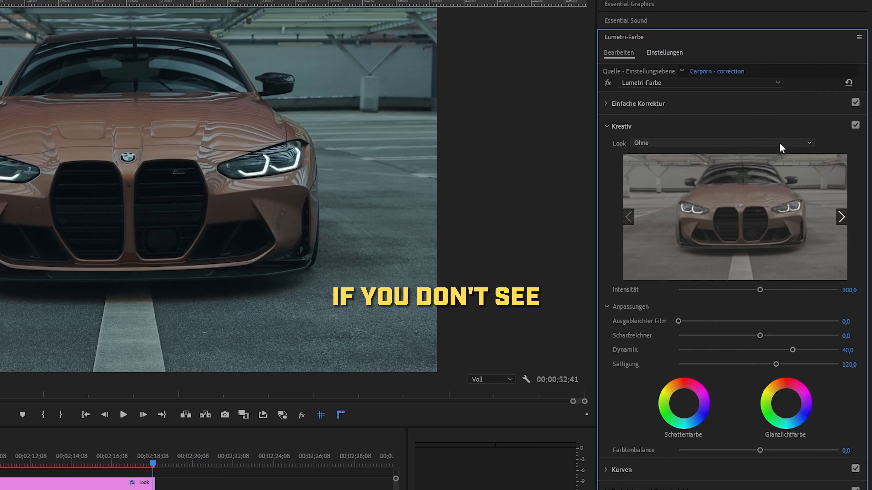
left_click(779, 143)
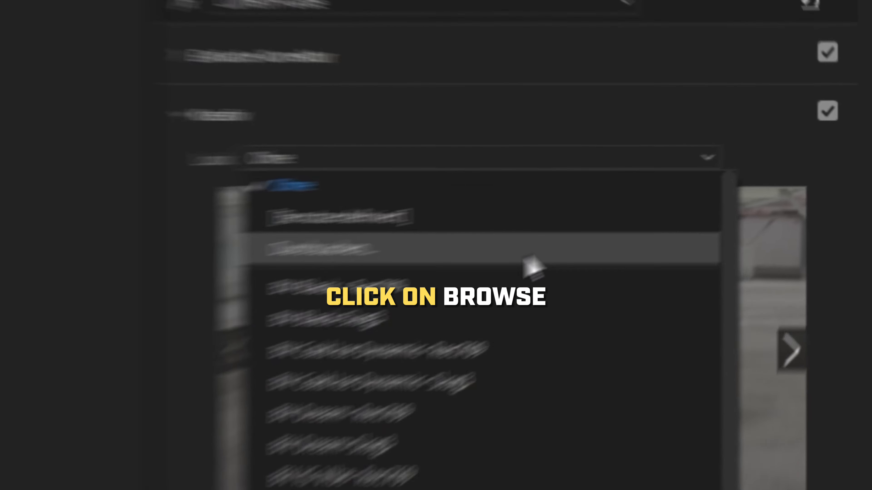
left_click(740, 177)
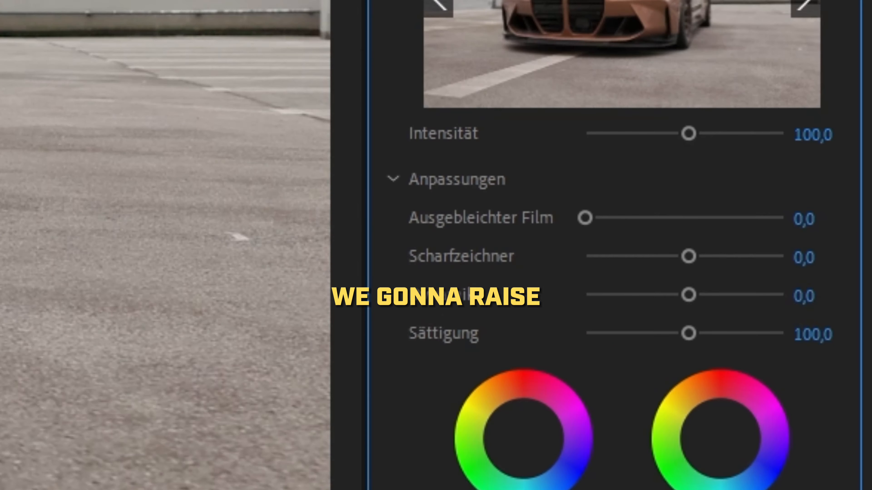
- Set the correction layer's creative Dynamik to 40 and Sättigung to 120
left_click(854, 229)
type("40")
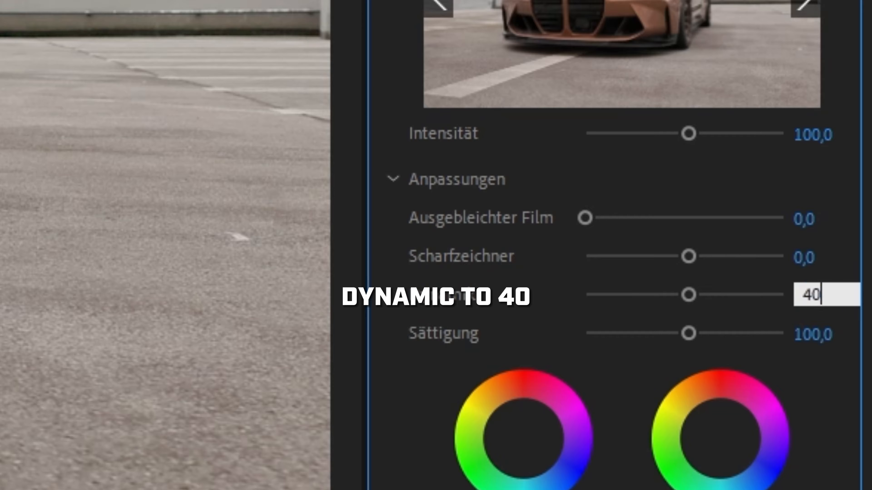
key("Return")
left_click(826, 328)
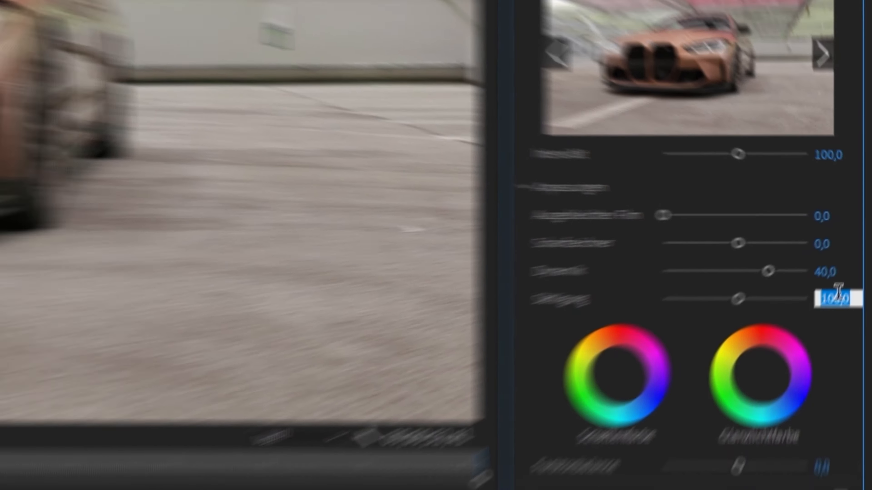
type("120")
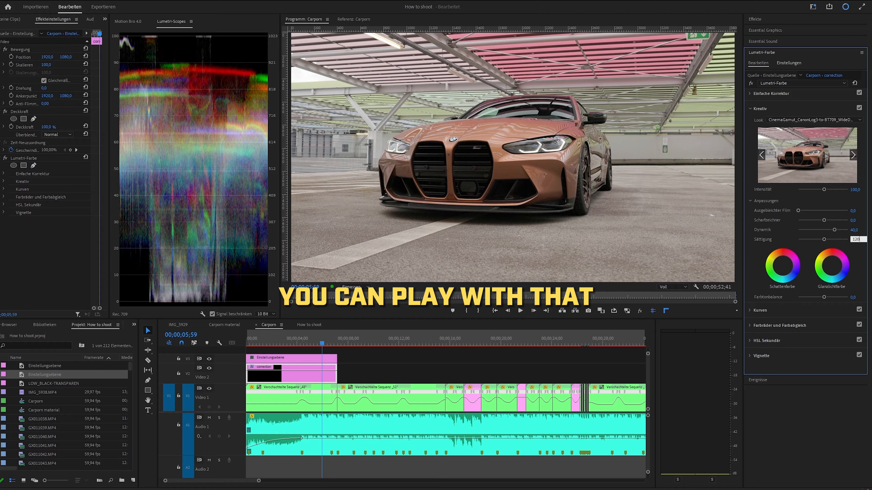
key("Return")
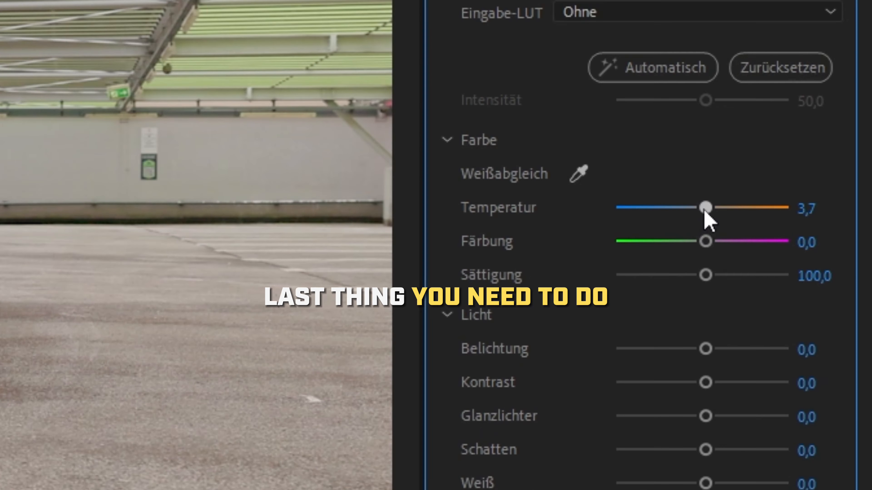
- Fine-tune the white balance temperature and the exposure in the correction layer's basic correction settings
mouse_move(705, 211)
left_mouse_down()
mouse_move(695, 212)
mouse_move(704, 211)
left_mouse_up()
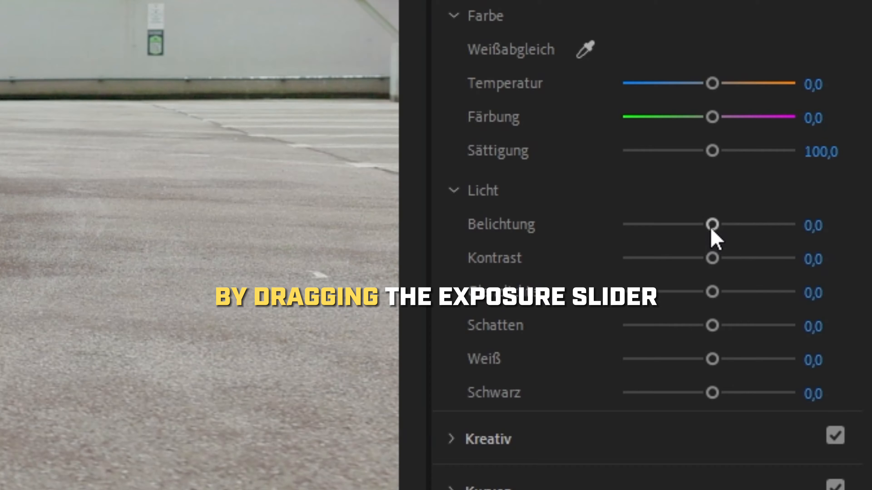
left_click_drag(711, 226, 701, 229)
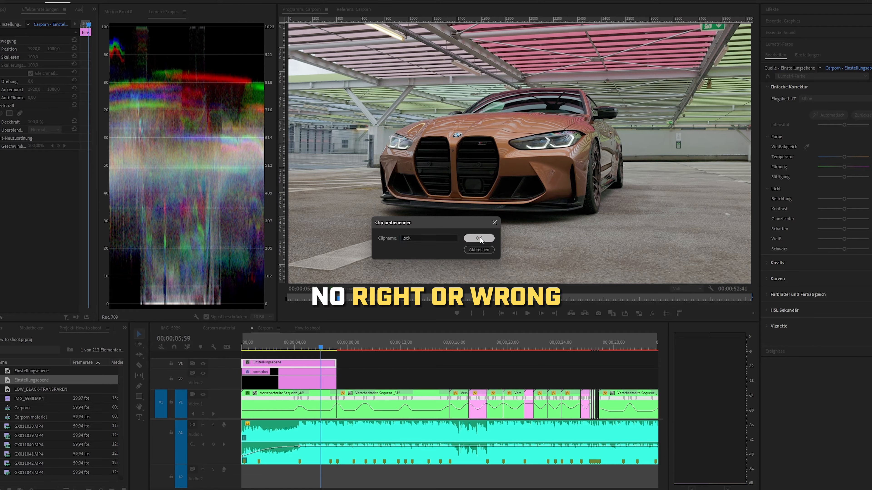
- Name the V3 adjustment layer look and apply the BV Black - Rec709 LUT as its creative look
left_click(480, 238)
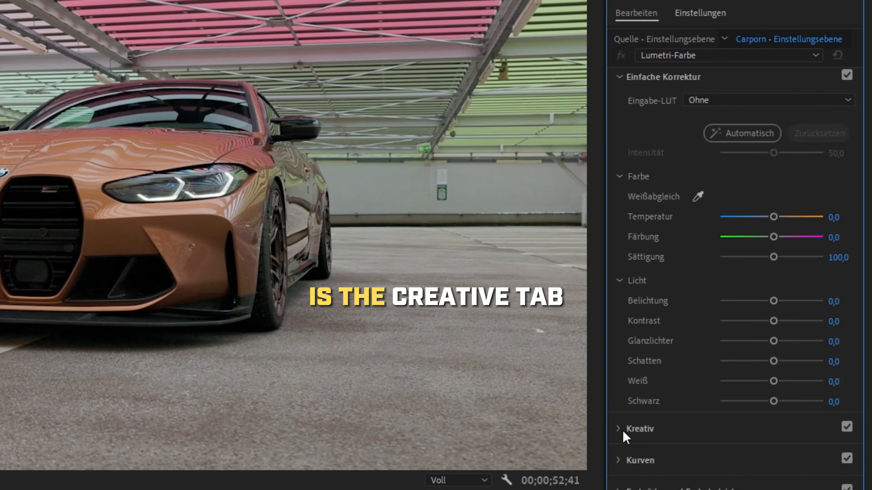
left_click(771, 262)
left_click(692, 133)
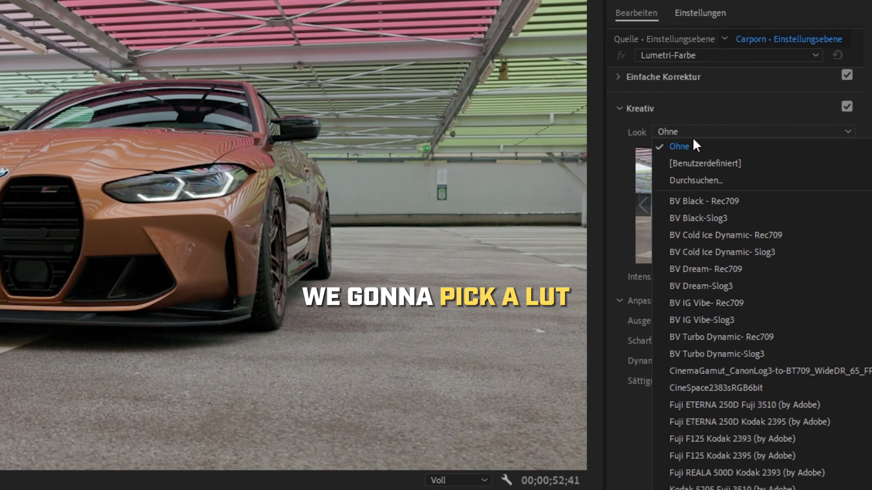
left_click(716, 200)
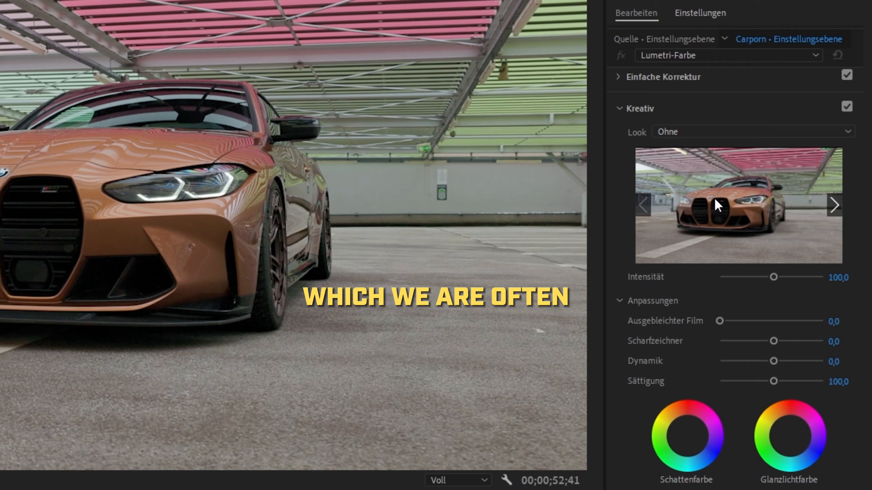
left_click(716, 205)
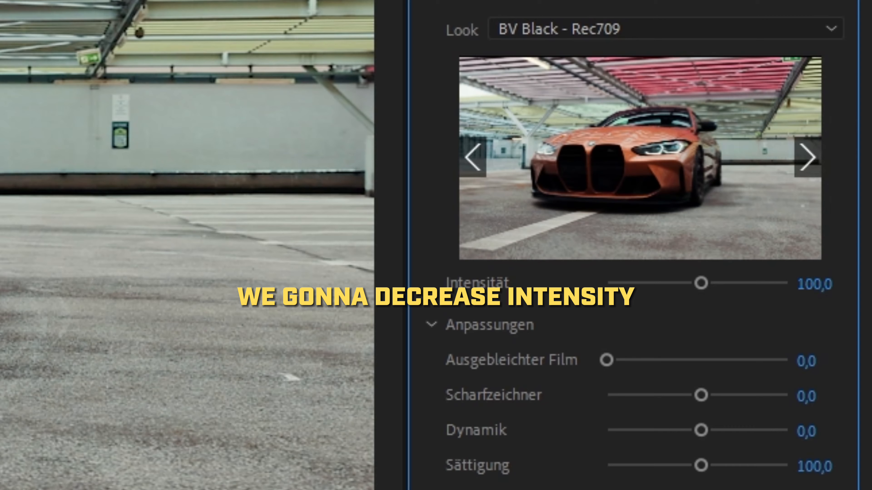
- Set the intensity of the look layer's creative LUT to 50
left_click(814, 284)
type("50")
key("Return")
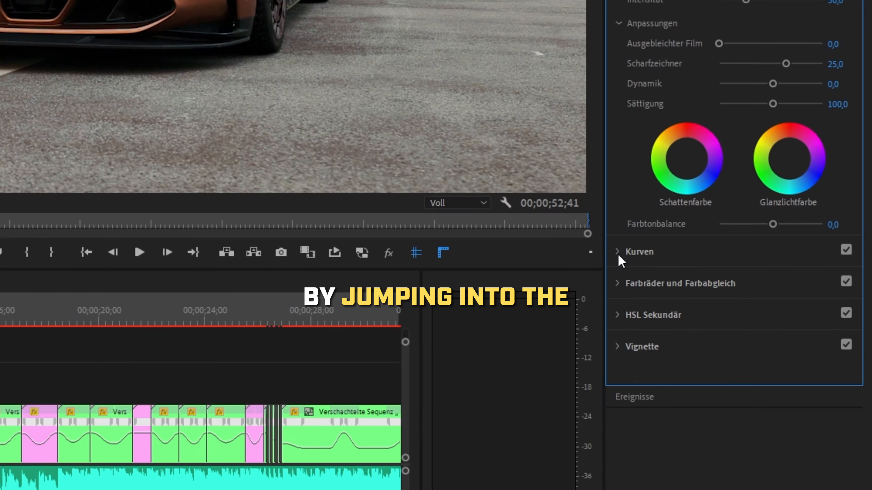
- Try strongly desaturating red on the Farbton vs. Sättigung curve between anchor points at magenta and orange
left_click(768, 313)
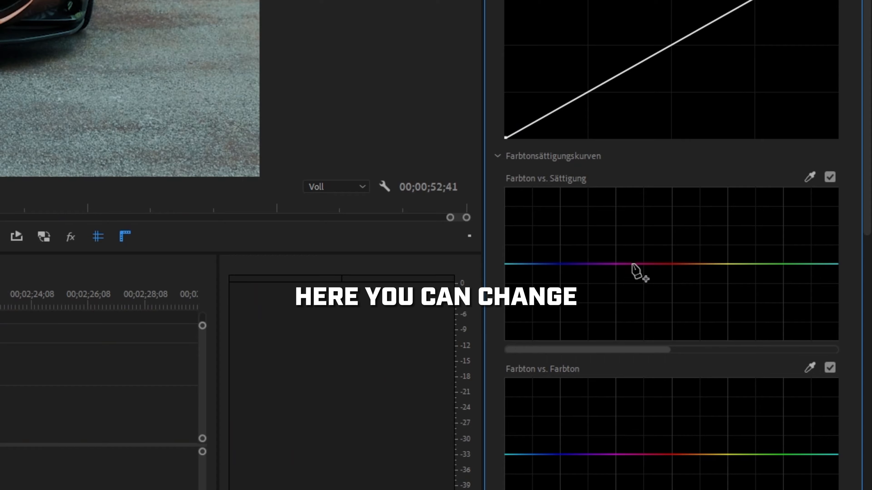
left_click(632, 264)
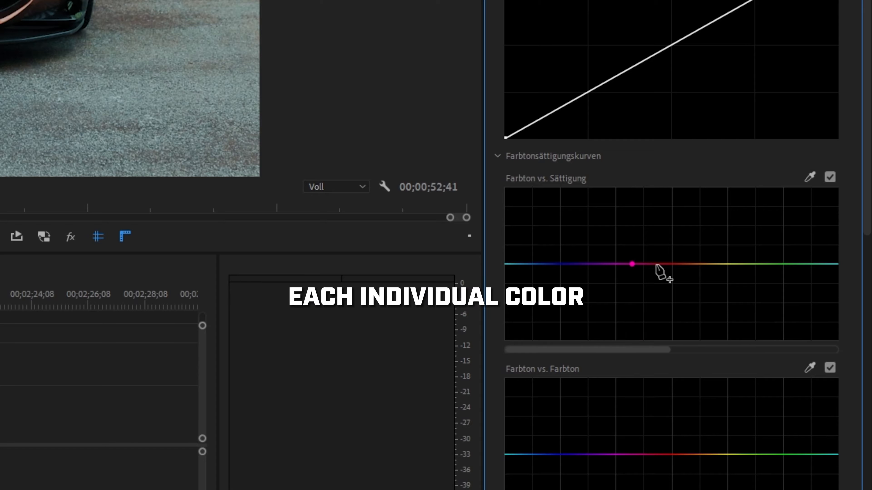
left_click(712, 264)
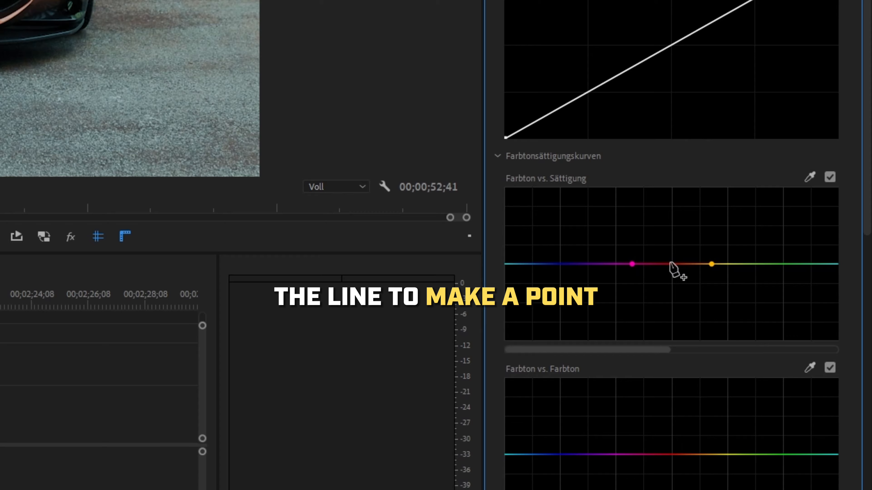
mouse_move(672, 264)
left_mouse_down()
mouse_move(668, 203)
mouse_move(667, 334)
left_mouse_up()
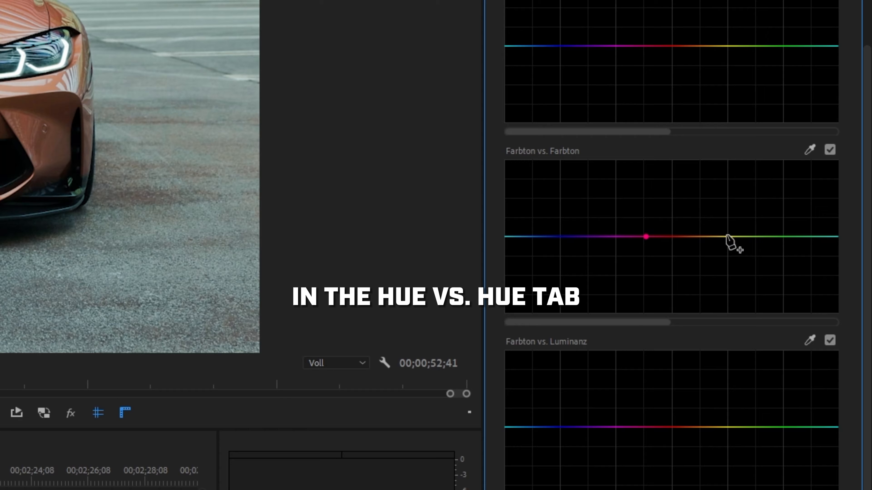
- Try shifting the orange-red hue on the Farbton vs. Farbton curve and darkening it on the Farbton vs. Luminanz curve
left_click(727, 237)
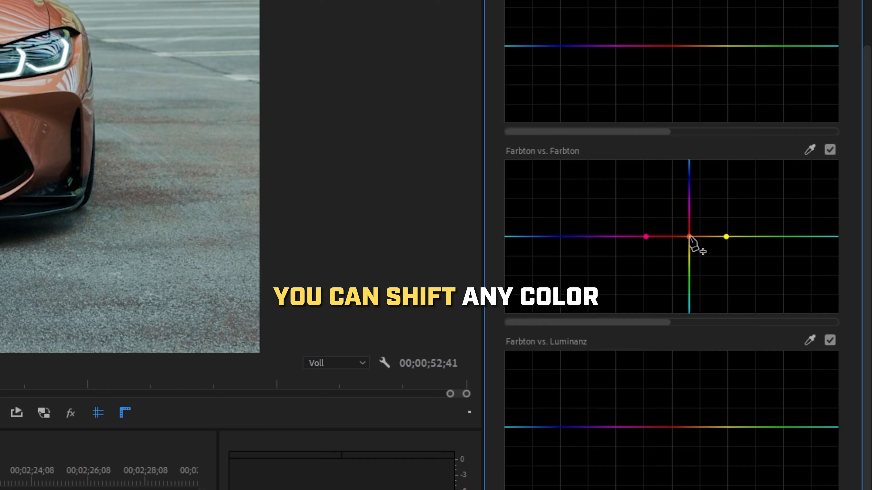
left_click_drag(690, 237, 690, 242)
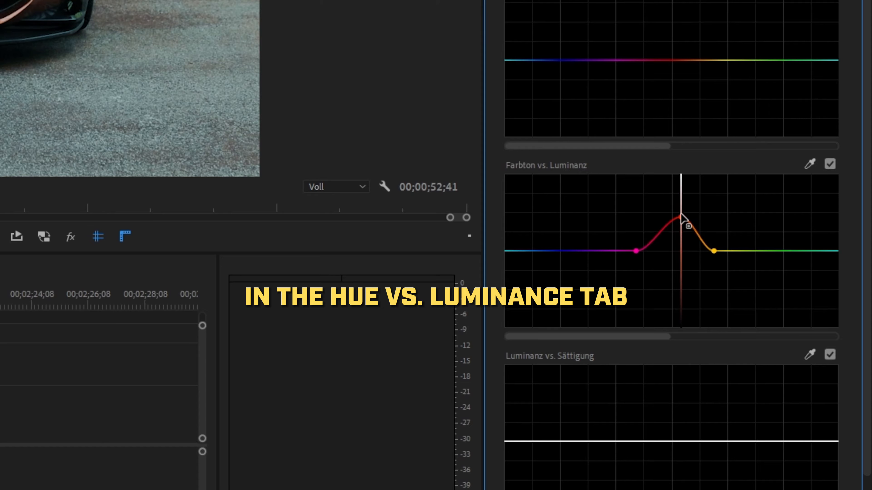
left_click_drag(681, 215, 676, 294)
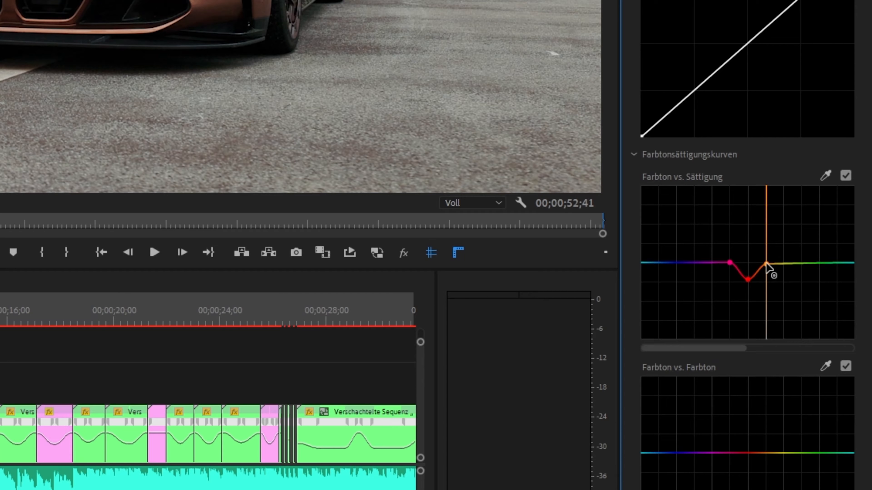
- Raise orange and yellow and lower green on the look's Farbton vs. Sättigung curve, and shift red slightly toward orange on Farbton vs. Farbton
left_click_drag(768, 269, 766, 243)
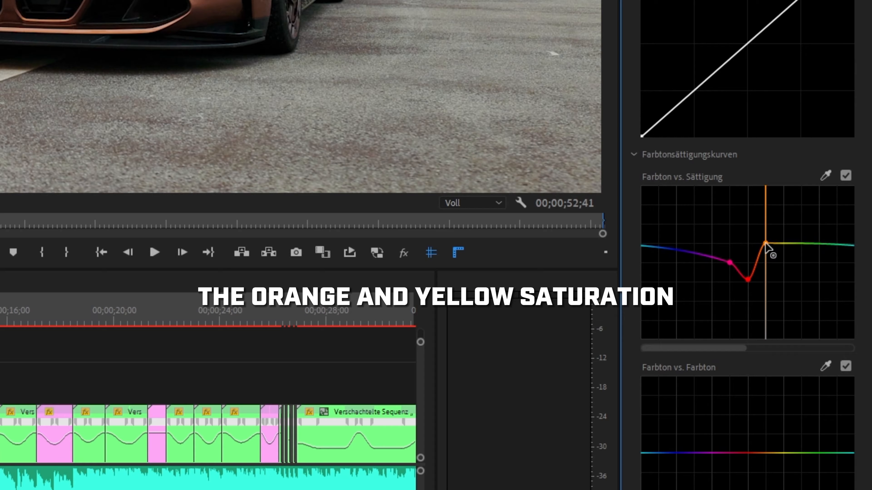
left_click(784, 245)
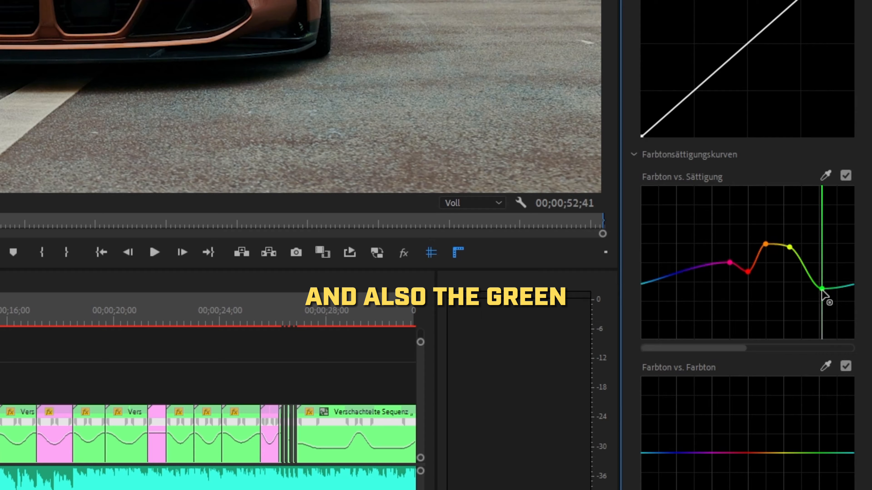
left_click_drag(822, 289, 820, 302)
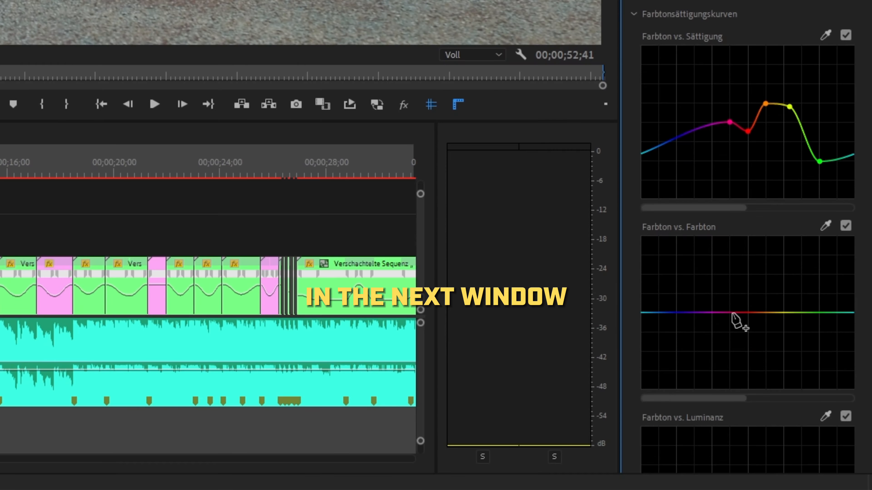
left_click(733, 452)
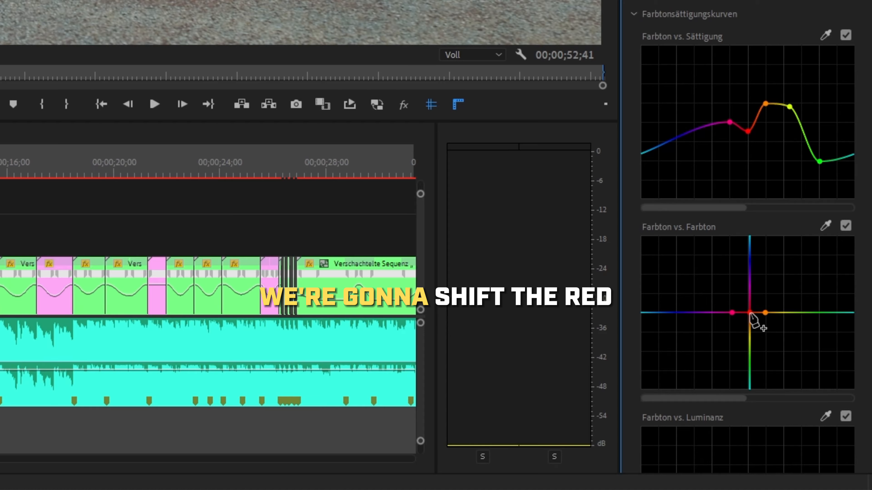
left_click_drag(750, 314, 749, 316)
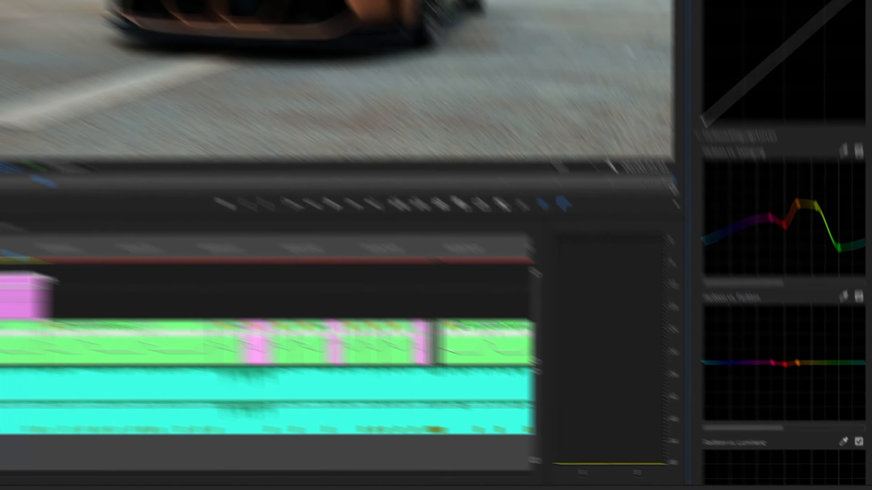
- Compare the frame with and without the look layer's track, and try a slightly lower orange saturation
left_click_drag(314, 347, 332, 349)
left_click(203, 364)
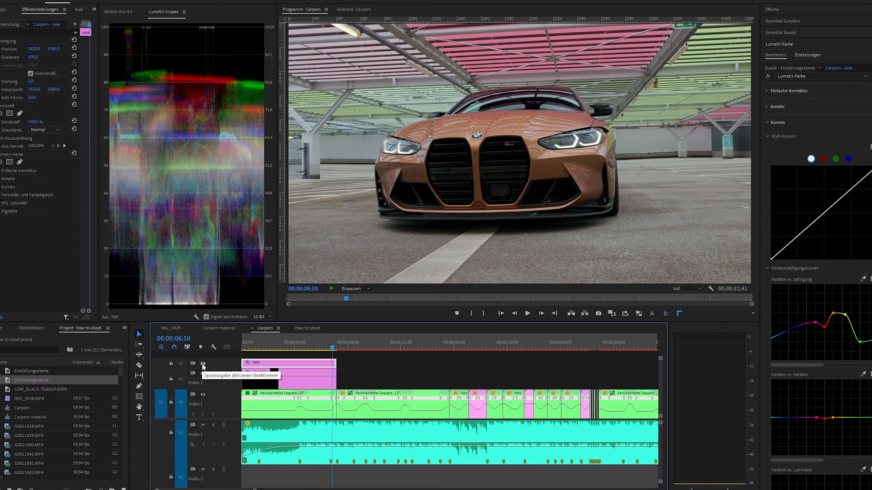
left_click(203, 363)
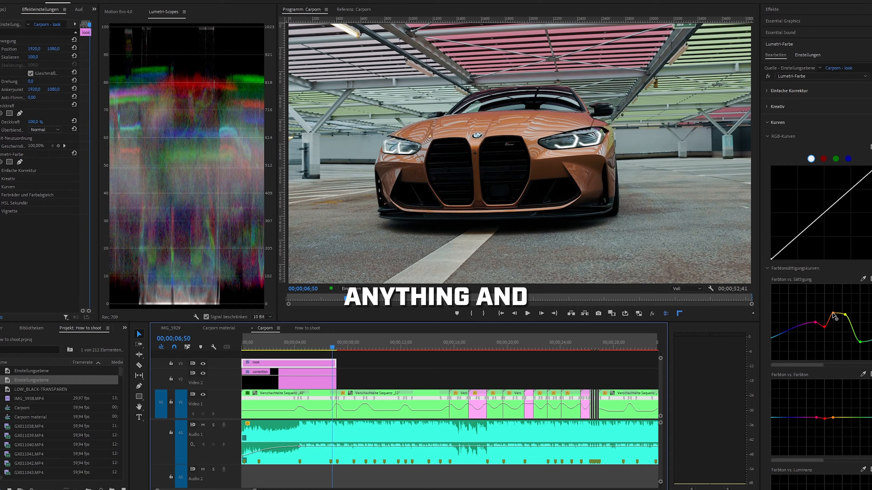
left_click_drag(833, 314, 833, 321)
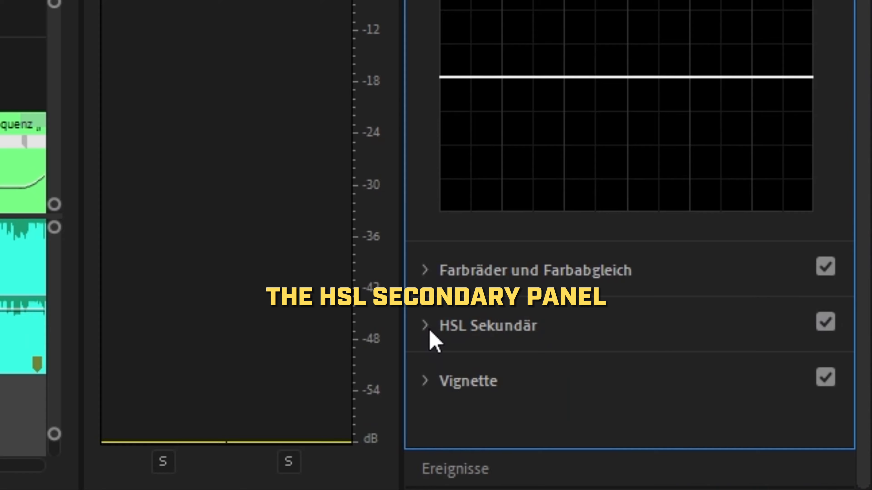
- Preview the HSL Sekundär key of the car's orange paint as Farbe/Grau and widen its saturation and luminance ranges
left_click(765, 453)
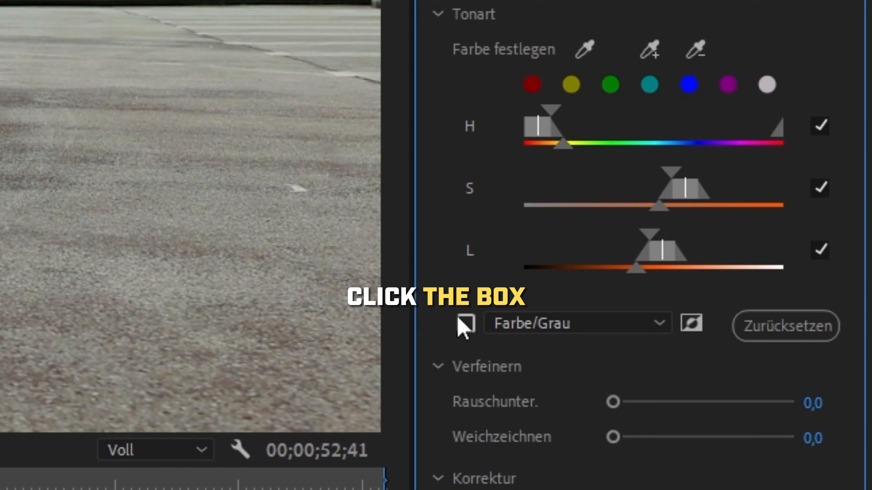
left_click(467, 323)
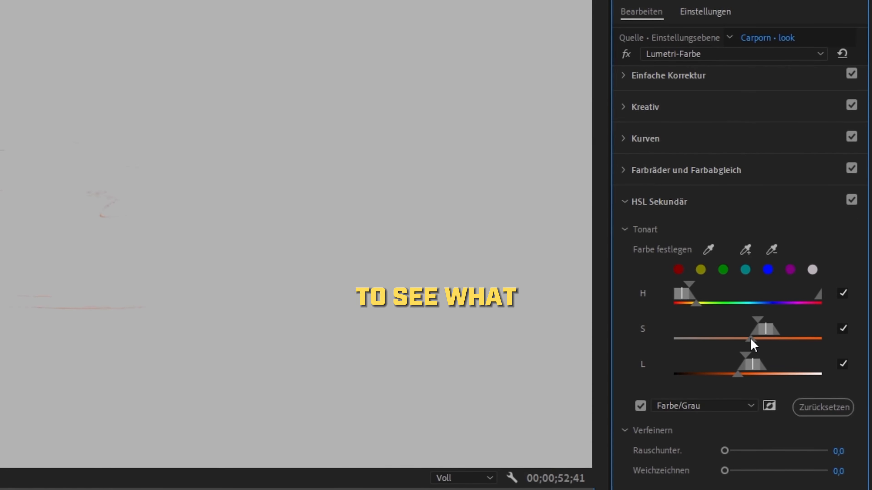
left_click_drag(670, 172, 603, 178)
left_click_drag(738, 330, 721, 331)
left_click_drag(739, 376, 703, 375)
left_click_drag(747, 357, 691, 358)
left_click_drag(716, 363, 712, 337)
mouse_move(788, 328)
left_mouse_down()
mouse_move(801, 330)
mouse_move(785, 329)
left_mouse_up()
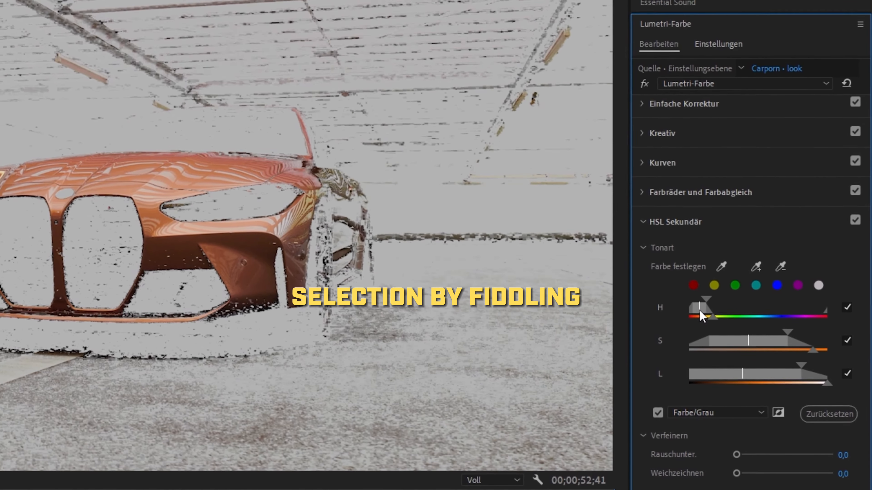
- Add another color sampled from the image to the HSL key and invert the mask to target the background
left_click(757, 269)
left_click(381, 356)
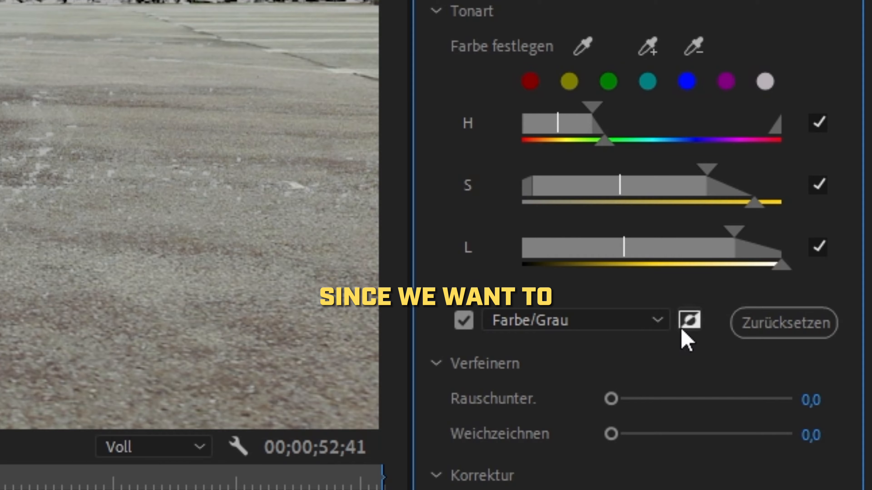
left_click(682, 329)
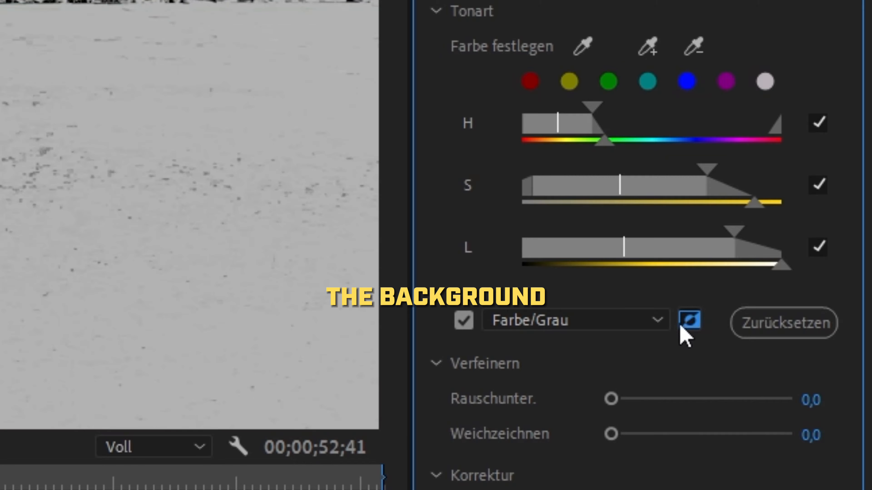
- Refine the background mask with noise reduction 20.7 and blur 10.2, and tint its correction color slightly toward cyan
left_click_drag(611, 435, 690, 438)
left_click_drag(691, 344, 676, 344)
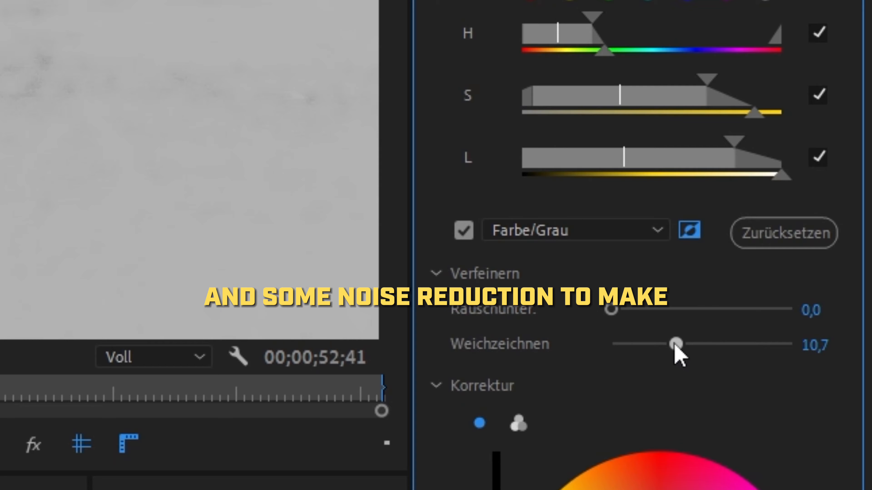
left_click_drag(645, 315, 647, 309)
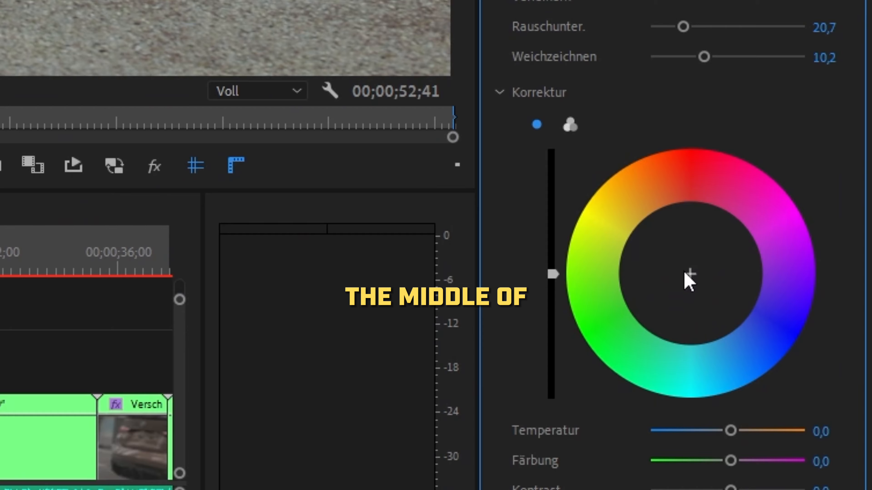
left_click_drag(690, 275, 693, 288)
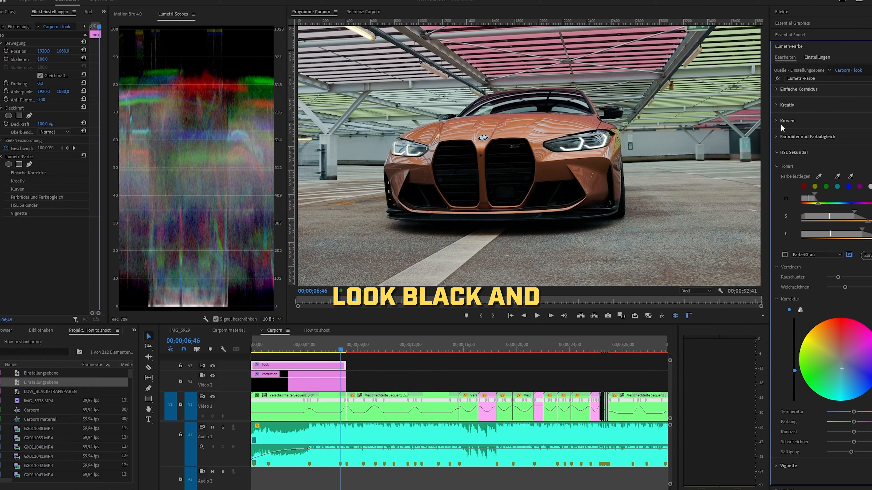
- Pull saturation down in the darkest shadows and brightest highlights on the look layer's Luminanz vs. Sättigung curve
left_click(779, 121)
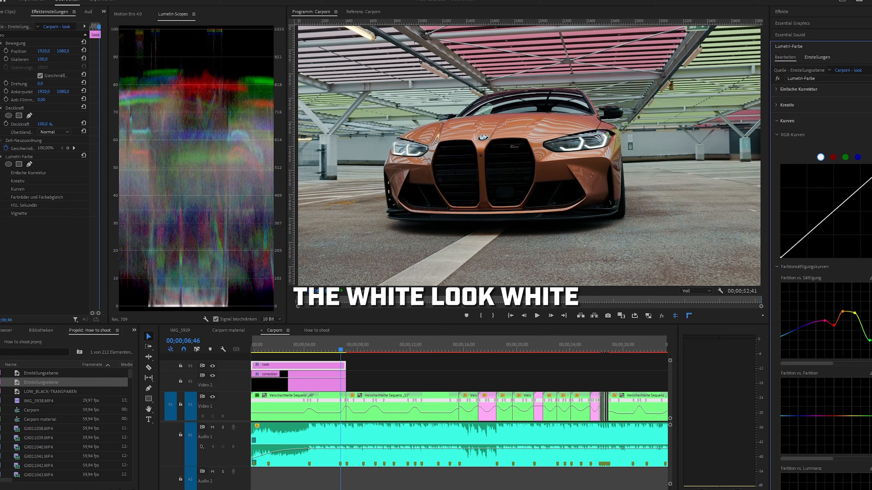
scroll(841, 275, "down", 6)
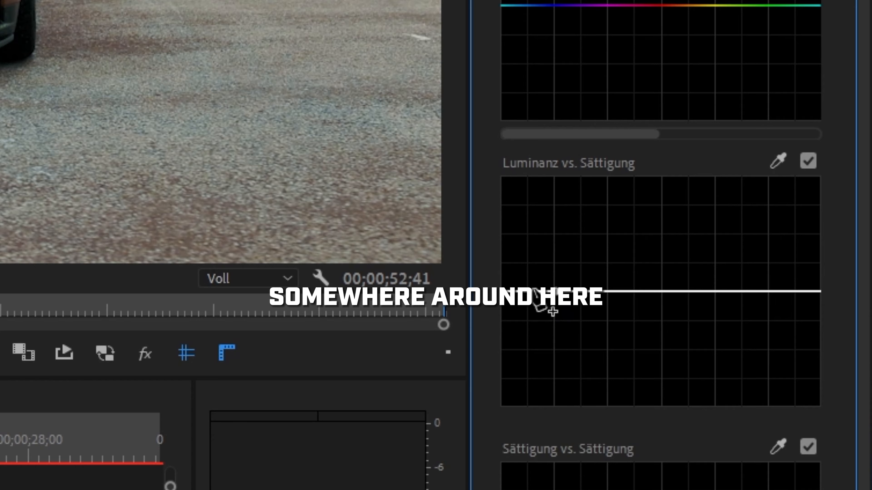
left_click_drag(536, 292, 470, 374)
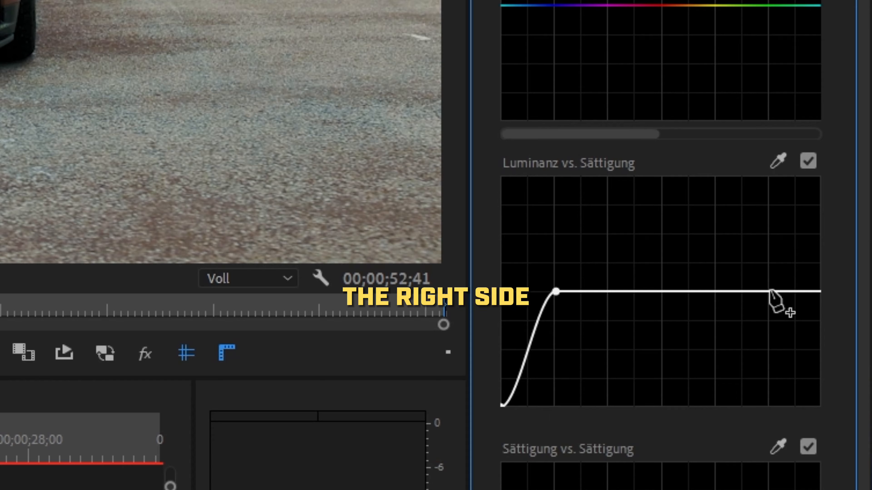
left_click_drag(789, 293, 818, 337)
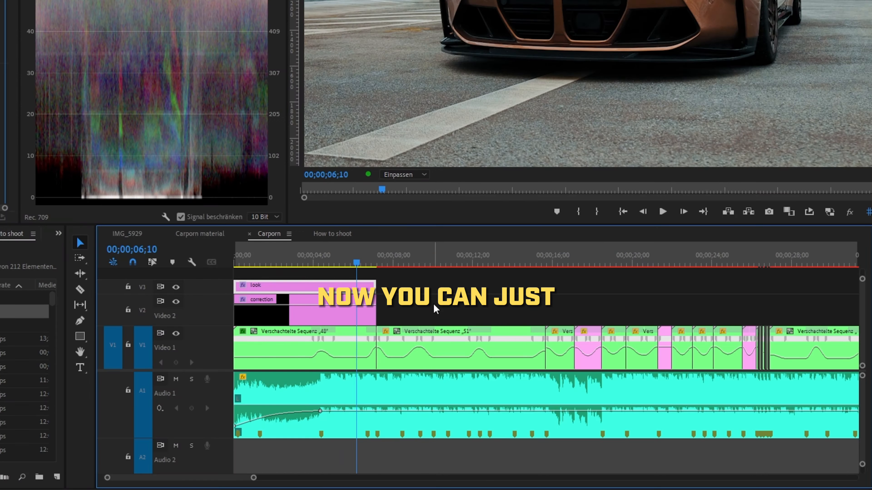
- Extend the look and correction adjustment layers across the remaining clips of the Carporn sequence and check the graded footage
scroll(434, 306, "down", 1)
left_click_drag(384, 311, 679, 309)
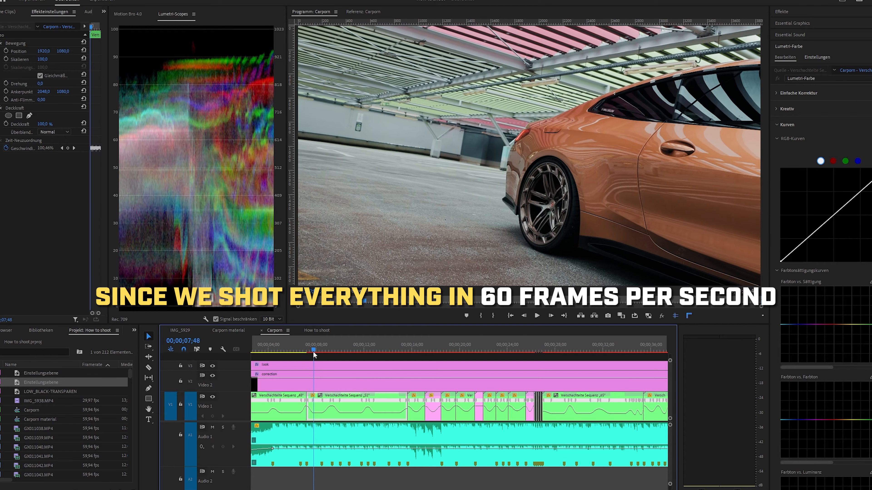
left_click_drag(314, 353, 322, 353)
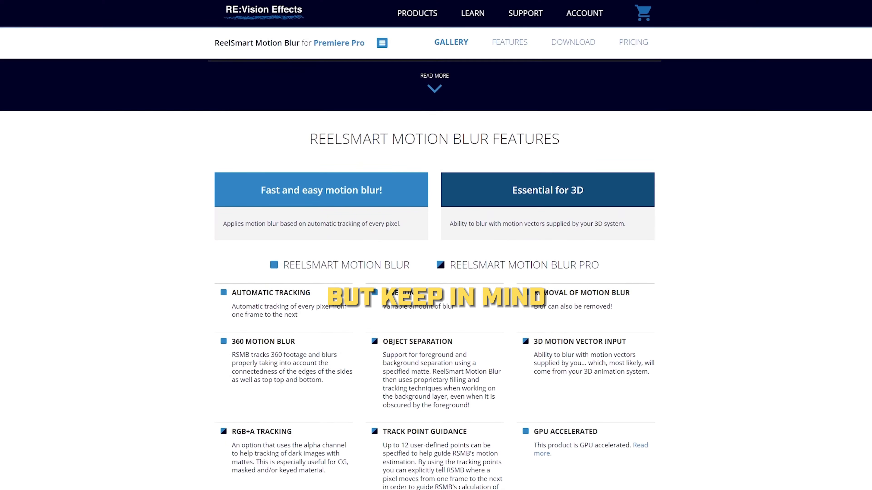
- Look over the feature list of ReelSmart Motion Blur for Premiere Pro on the RE:Vision Effects website
scroll(435, 275, "down", 3)
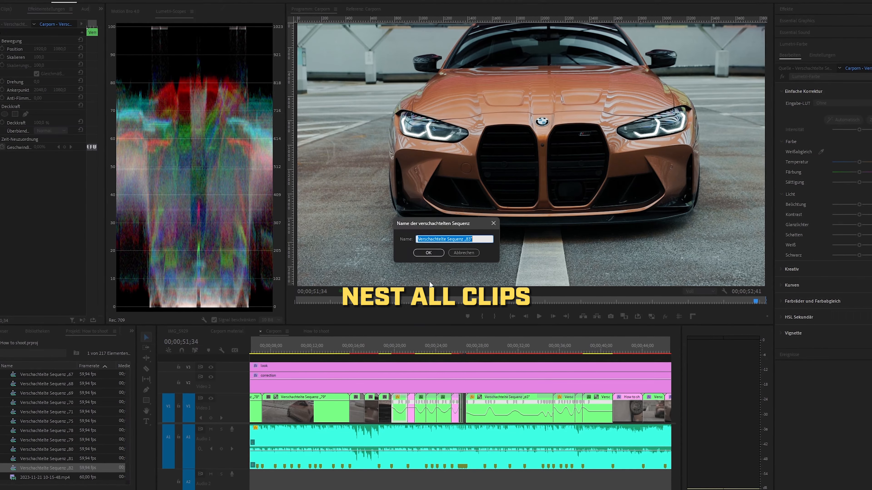
- Nest the speed-ramped clips of the Carporn sequence into their own nested sequences, keeping the suggested names
left_click(428, 252)
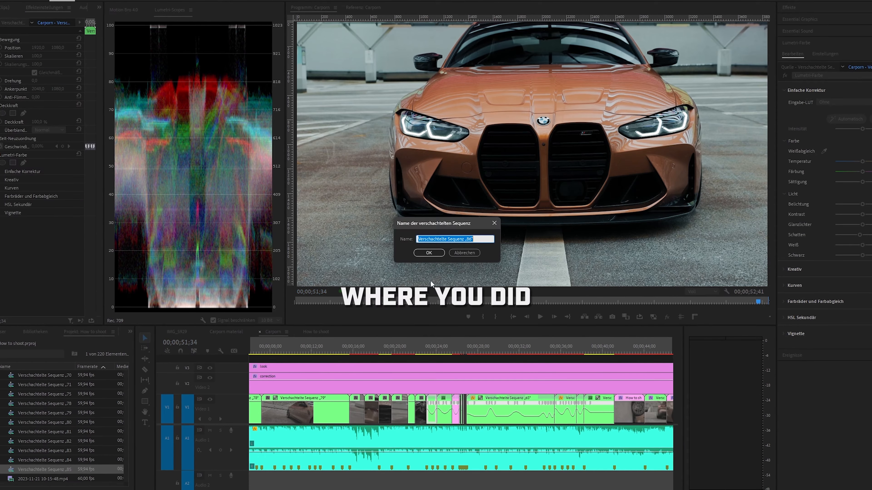
left_click(428, 252)
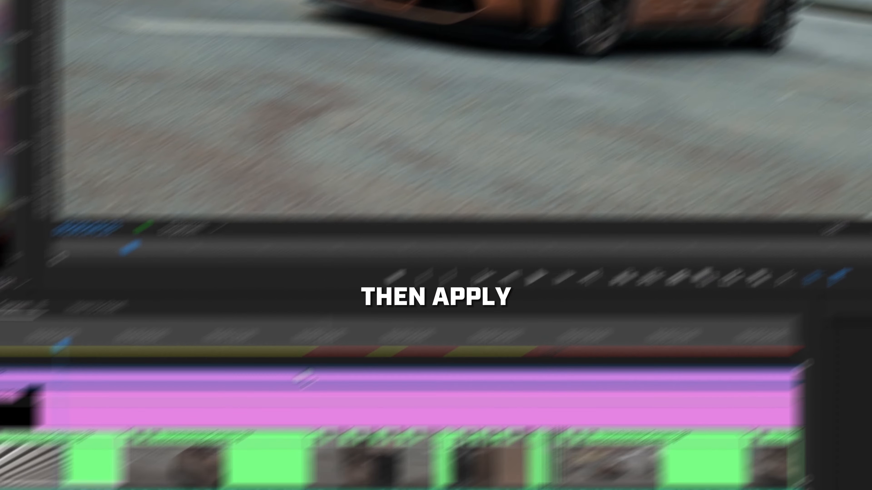
- Apply RSMB to the nested car clip with Blur Amount 0,80 and GPU use ON, and copy the effect to the following clips
left_click_drag(304, 375, 60, 470)
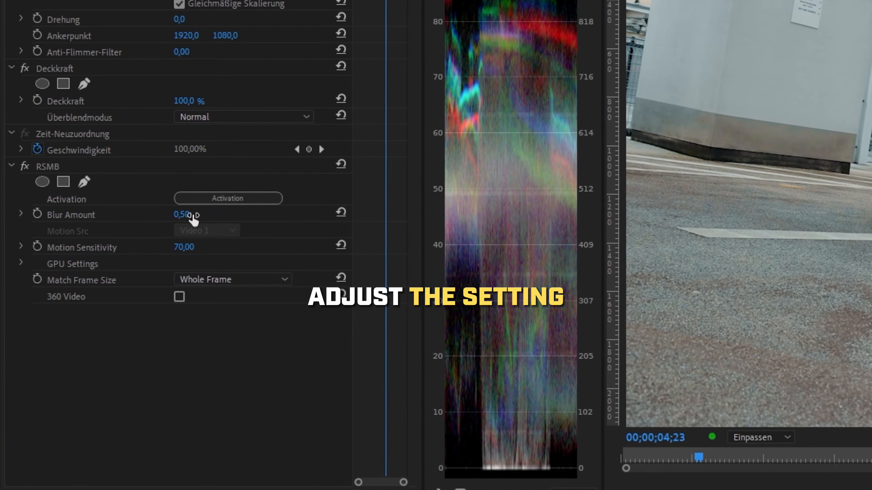
left_click(188, 215)
type("0,8")
left_click(20, 262)
left_click(208, 285)
left_click(208, 315)
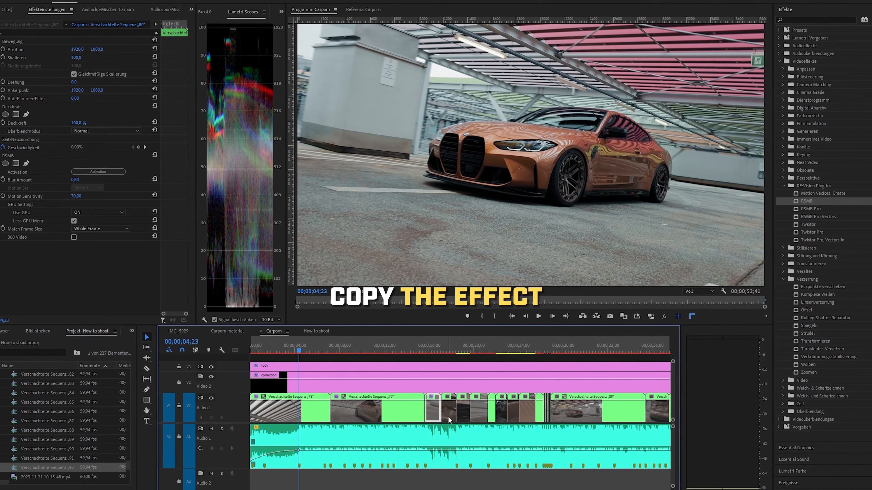
left_click(448, 416)
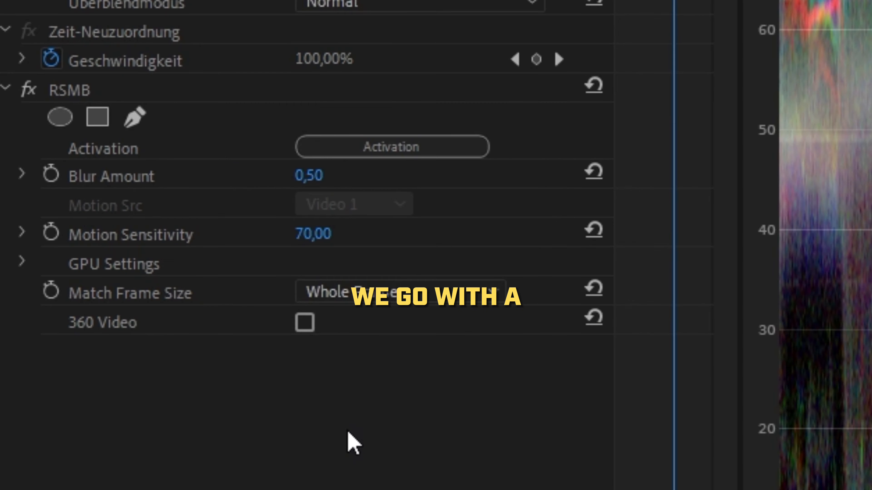
- Set the selected clip's RSMB Blur Amount to 0,80 and switch Use GPU to ON in its GPU settings
left_click(332, 168)
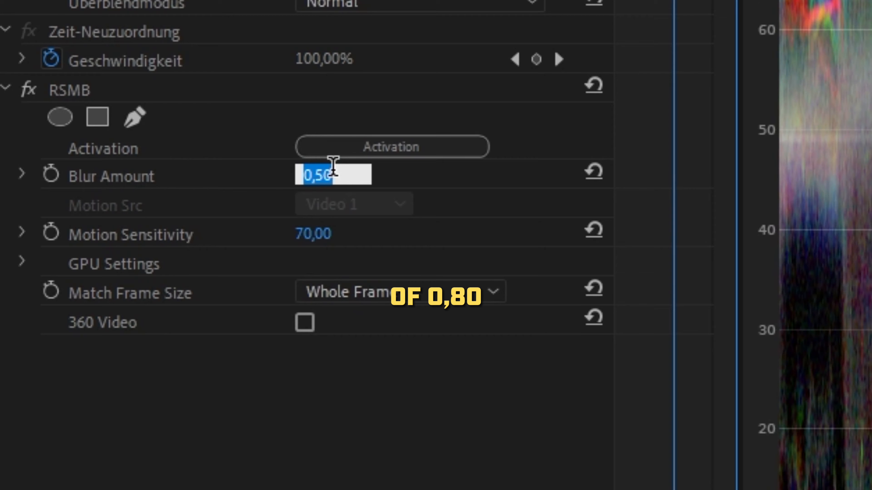
type("0,80")
key("Return")
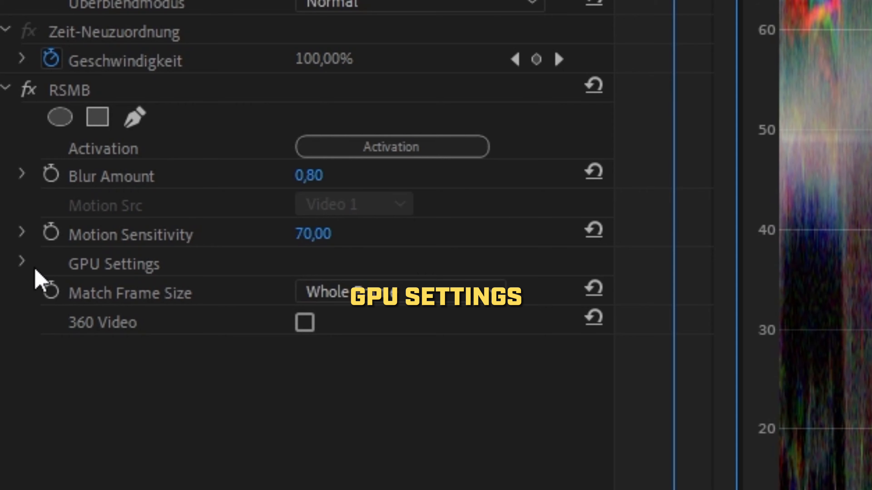
left_click(22, 262)
left_click(343, 292)
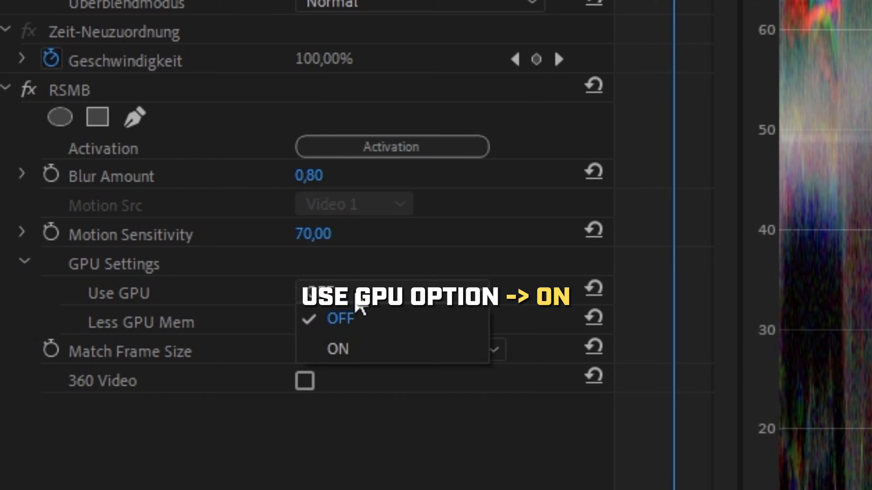
left_click(359, 350)
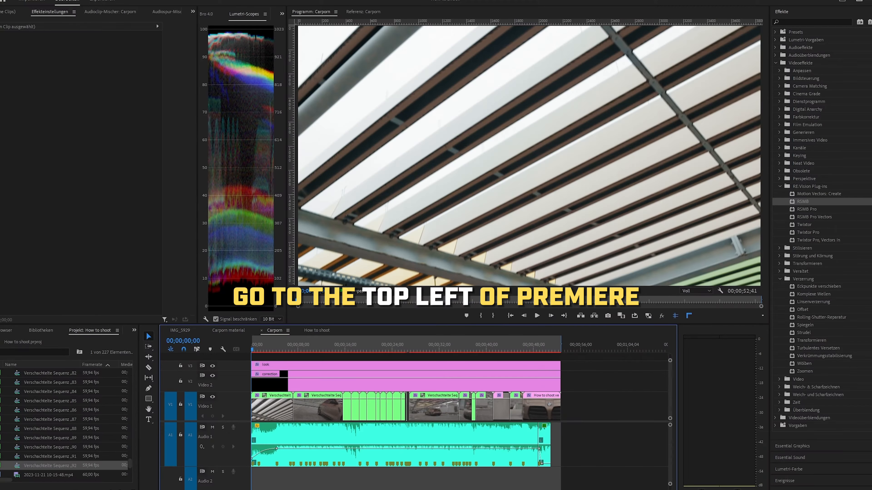
- Open the media export settings for the Carporn sequence and have it rendered at maximum depth and maximum render quality
left_click(9, 7)
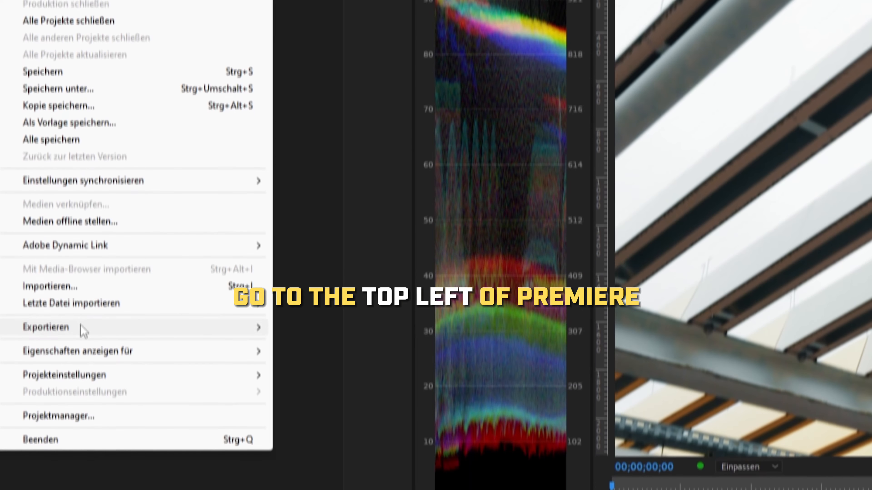
mouse_move(83, 450)
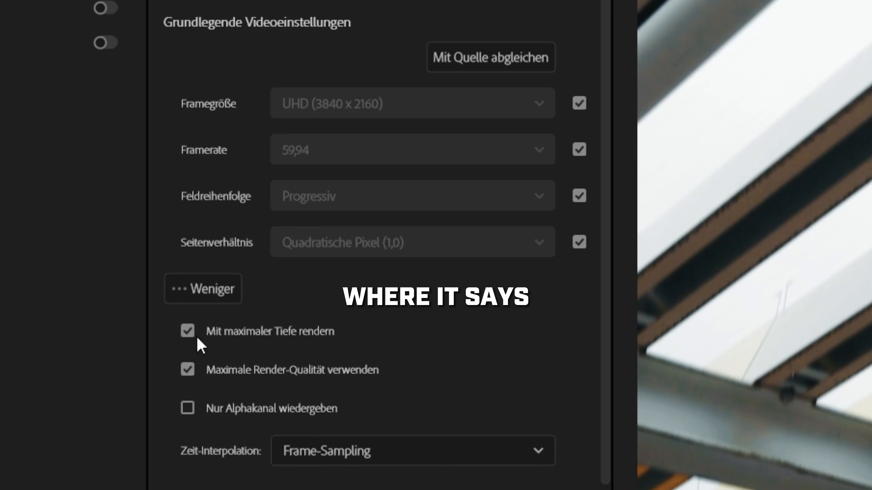
left_click(187, 336)
left_click(186, 336)
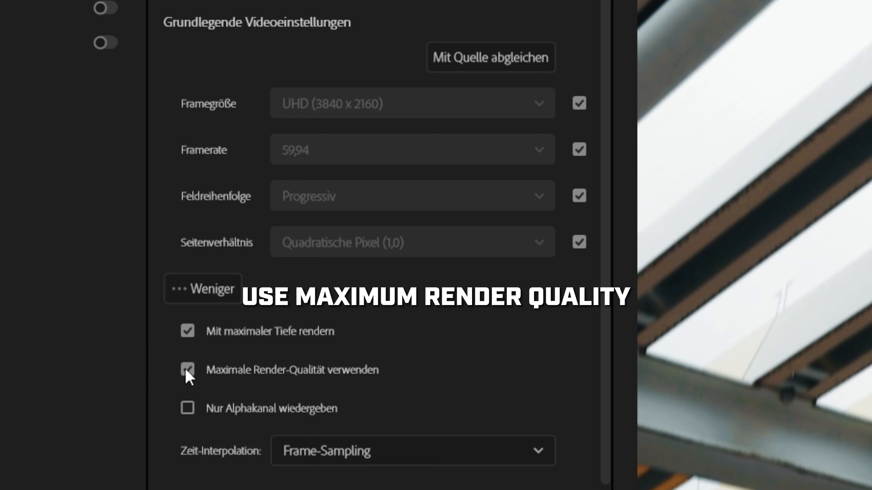
left_click(187, 370)
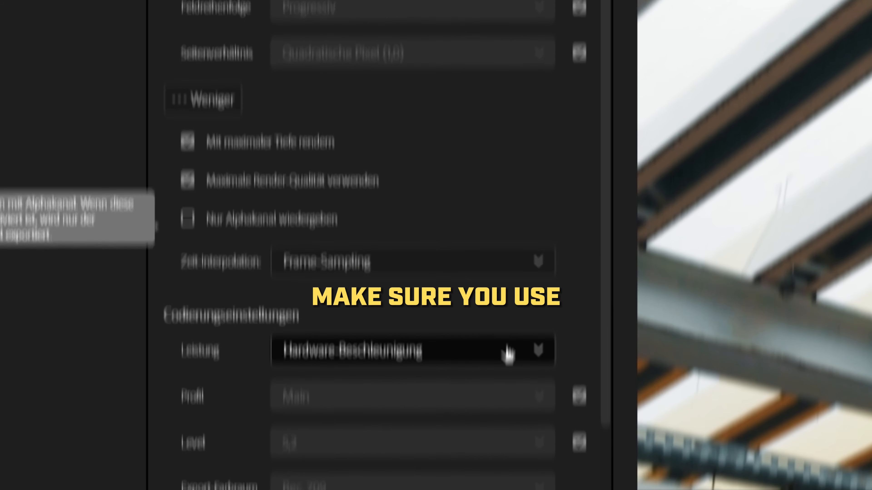
- Set the encoding performance to Hardware-Beschleunigung, review the bitrate settings and send the export to the Media Encoder queue
left_click(509, 354)
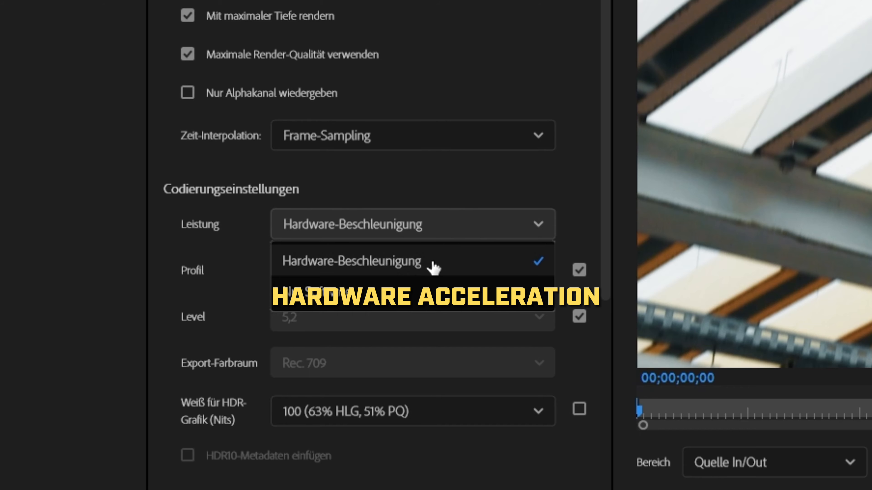
left_click(457, 268)
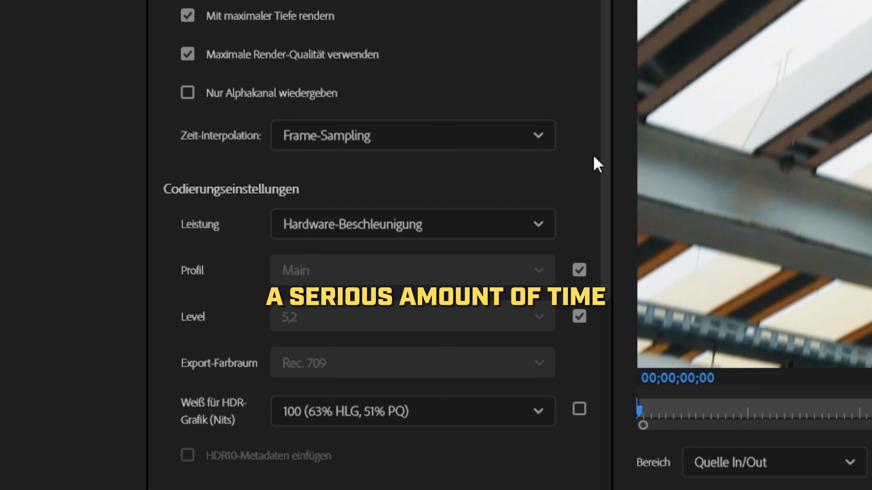
scroll(601, 172, "down", 10)
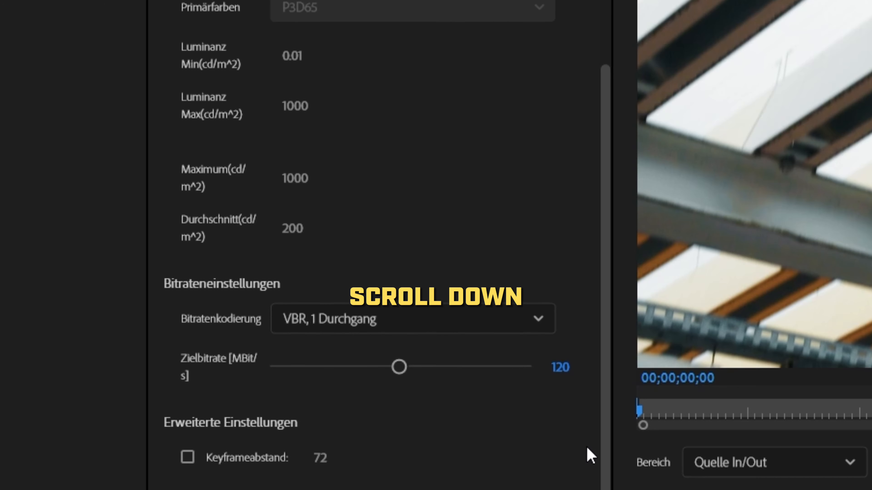
scroll(587, 452, "down", 2)
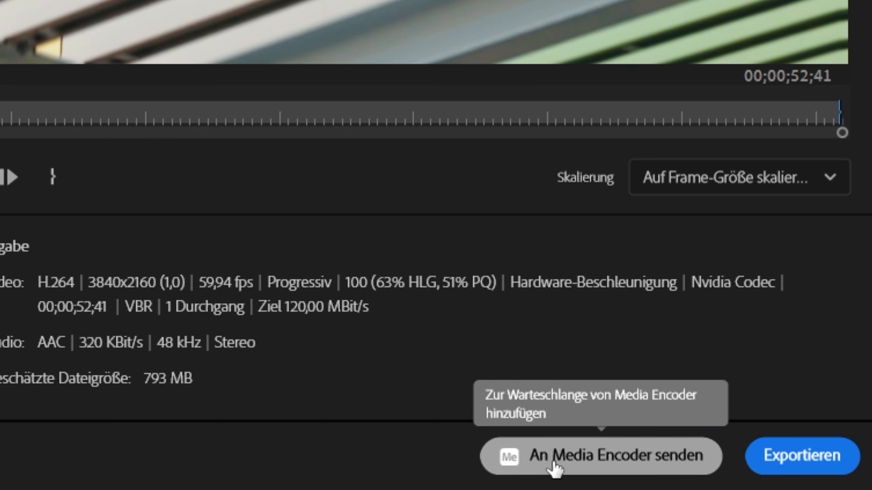
left_click(555, 469)
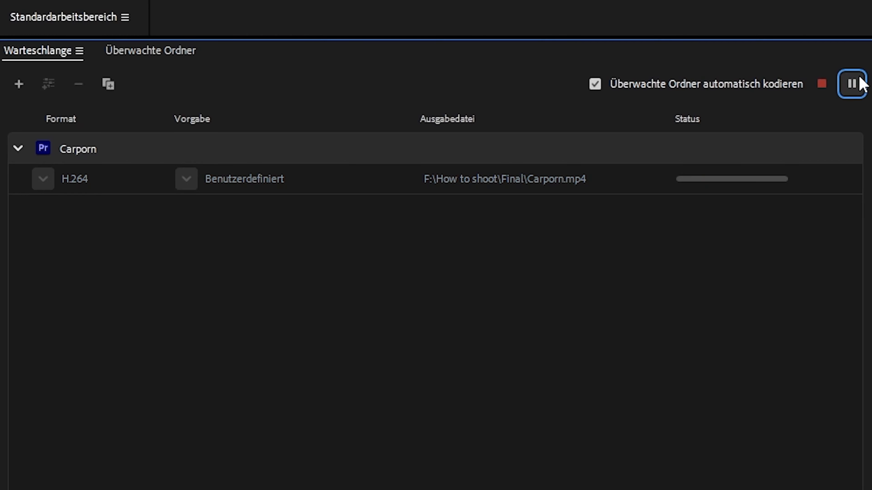